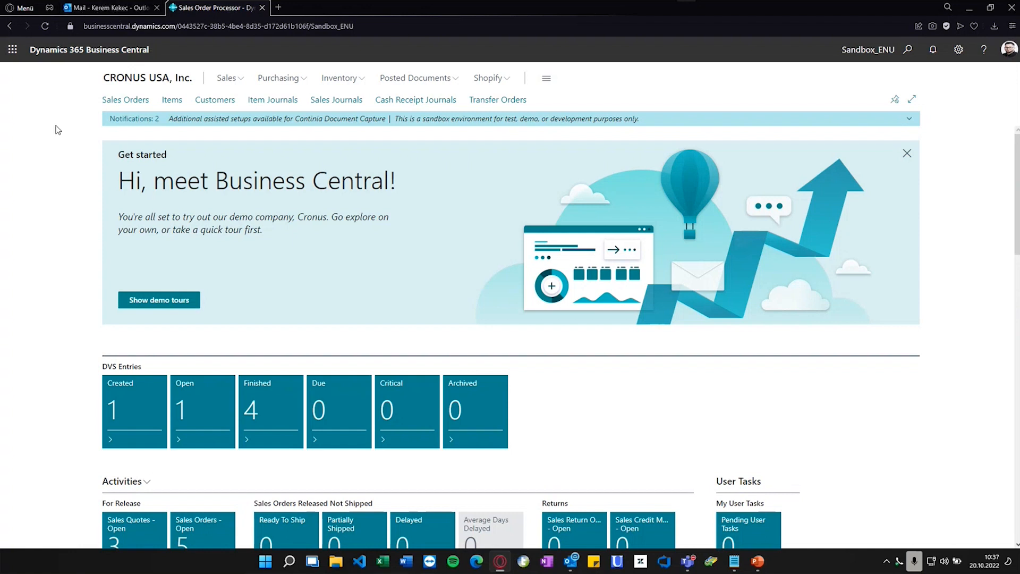
Step: Open the Adatum Corporation sales quote from the list of sales quotes and bring its DVS by Simova details into view
click(228, 78)
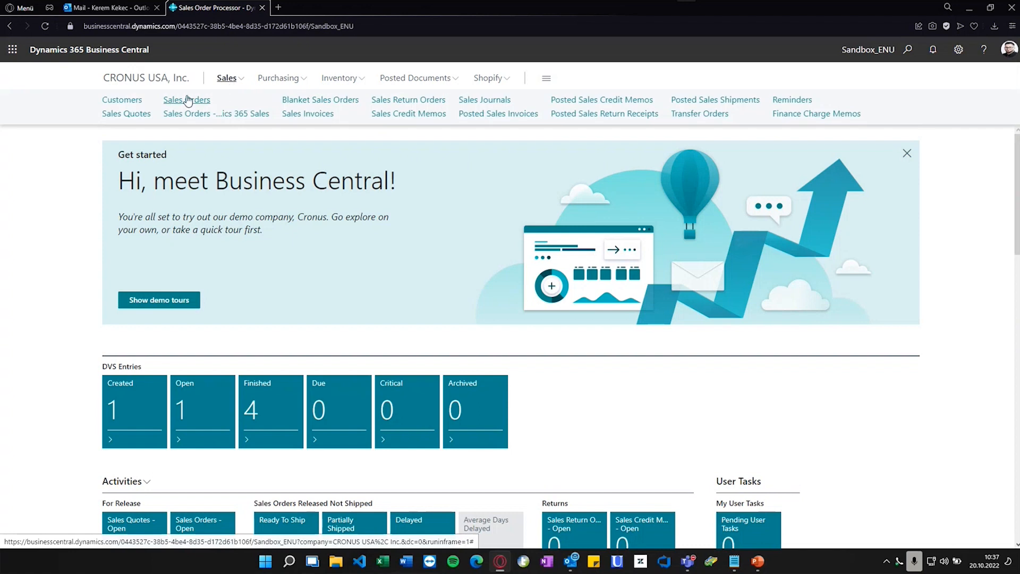
click(137, 114)
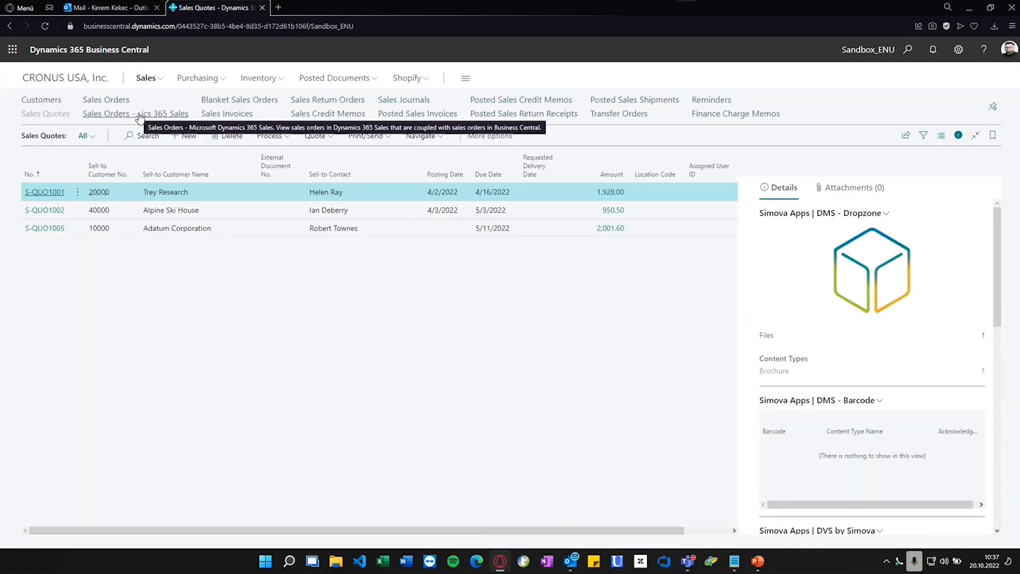
click(34, 234)
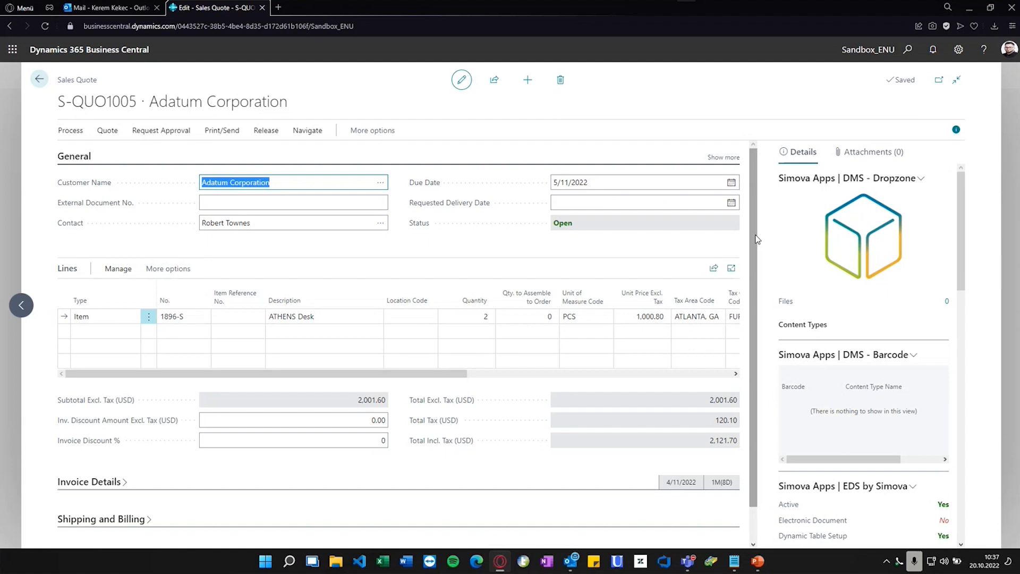
scroll(805, 266, down, 7)
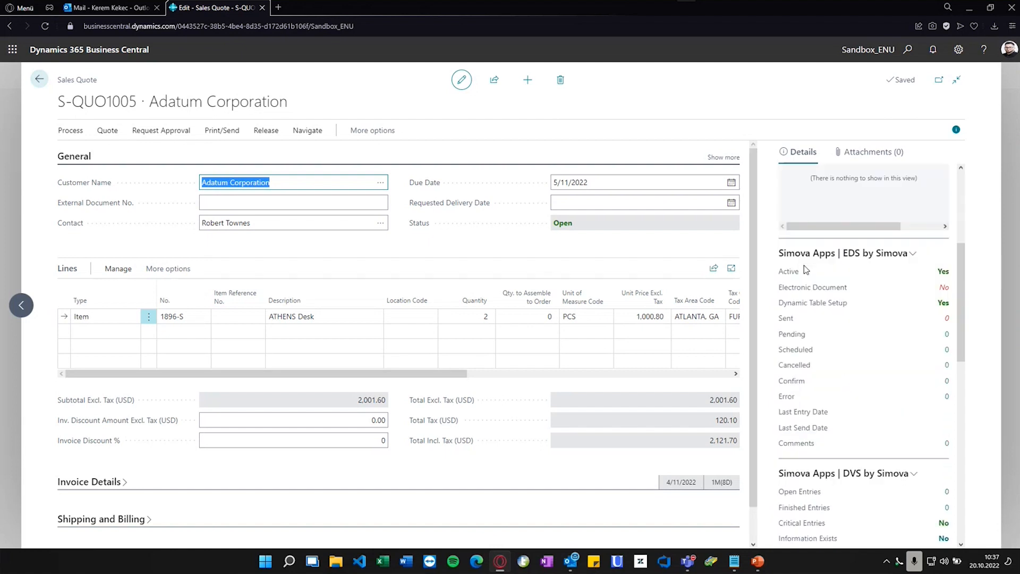
scroll(805, 271, down, 1)
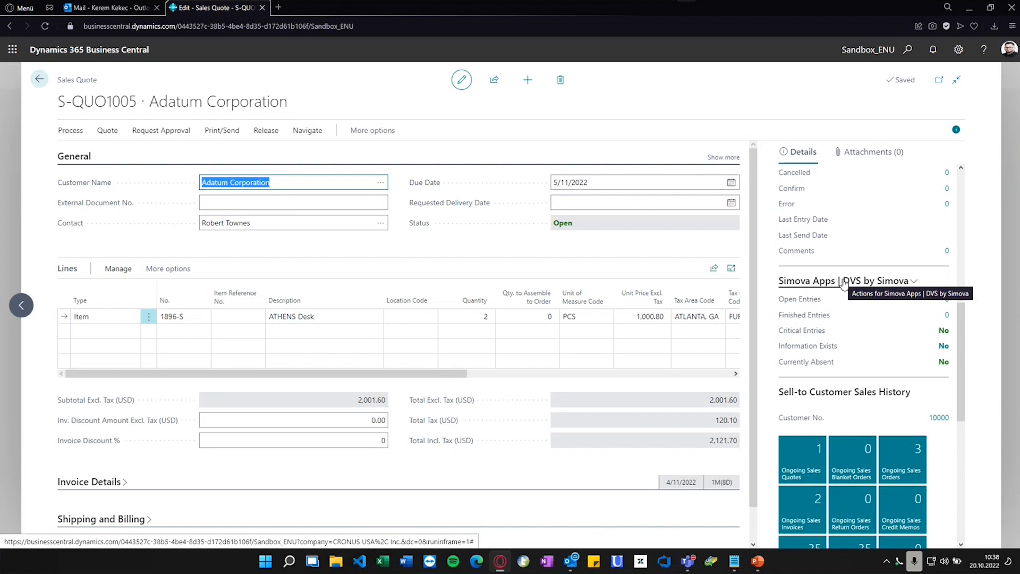
Step: Start a new DVS entry for the quote with the Write question option
click(844, 283)
click(866, 319)
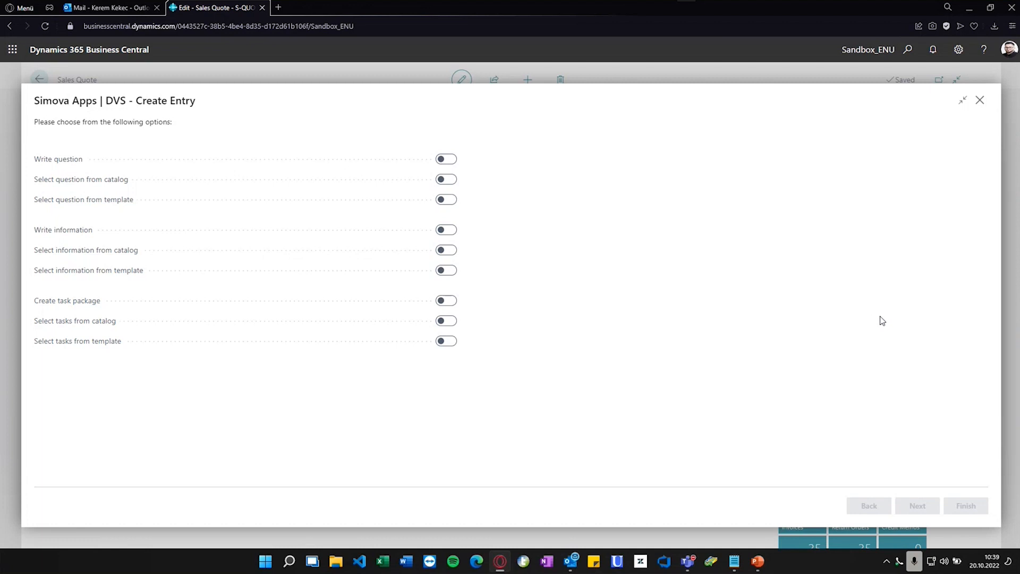
click(448, 159)
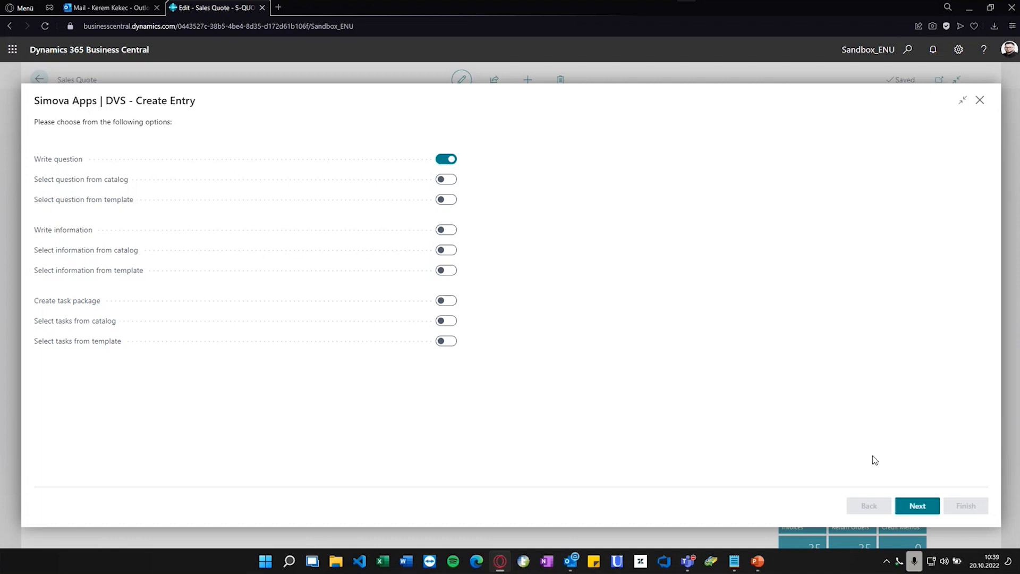
click(914, 505)
Step: Enter "Quote is ordered?" as the question, leave it non-critical and continue to the recipient details
click(623, 203)
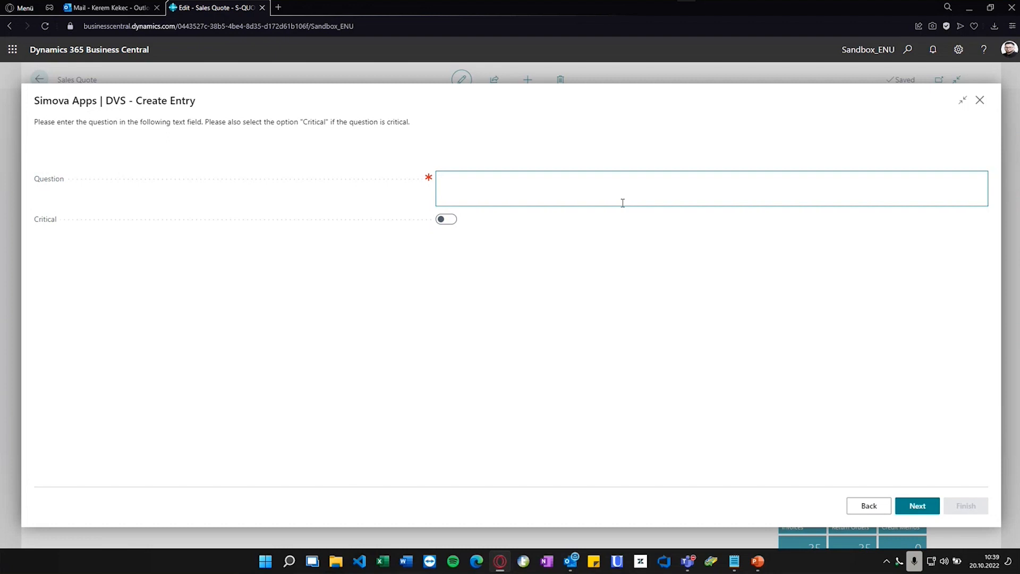
text(ques)
key(ctrl+BackSpace)
text(Quesiton )
text(a)
key(BackSpace)
key(ctrl+BackSpace)
text(Quote is orderdd?)
click(413, 265)
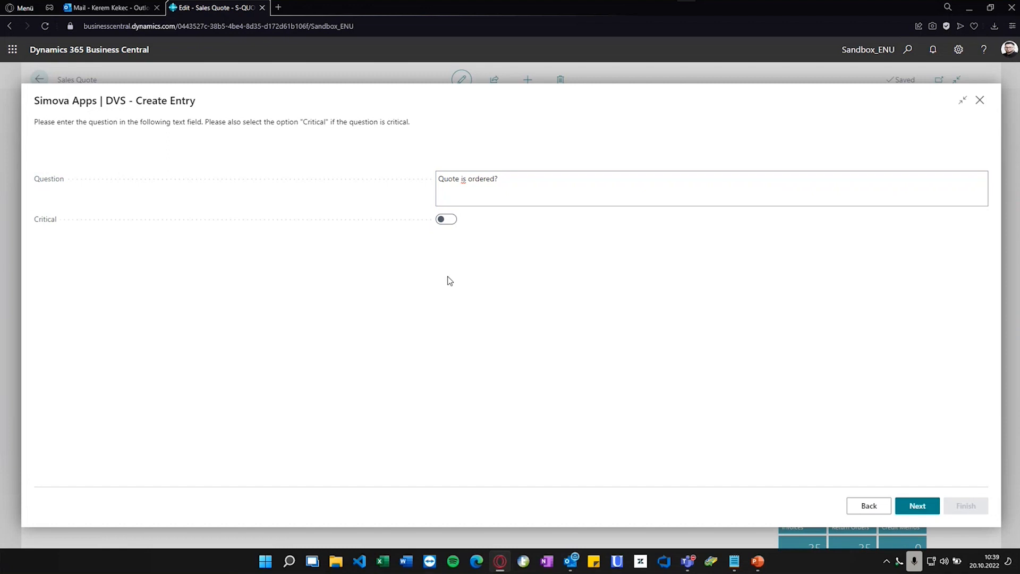
click(916, 505)
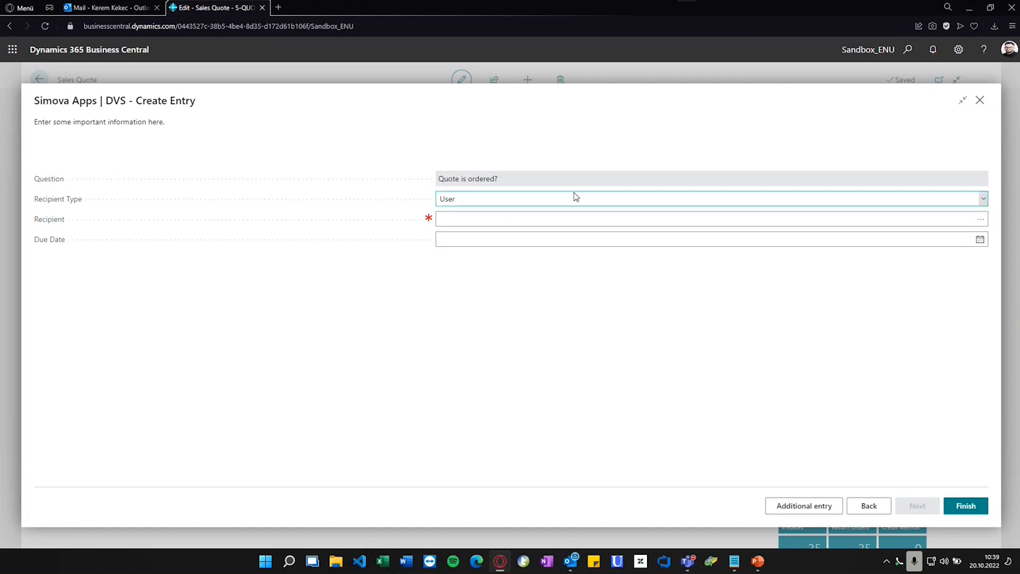
Step: Set the recipient type to User, choose the fifth listed user as recipient and finish the question without a due date
click(868, 200)
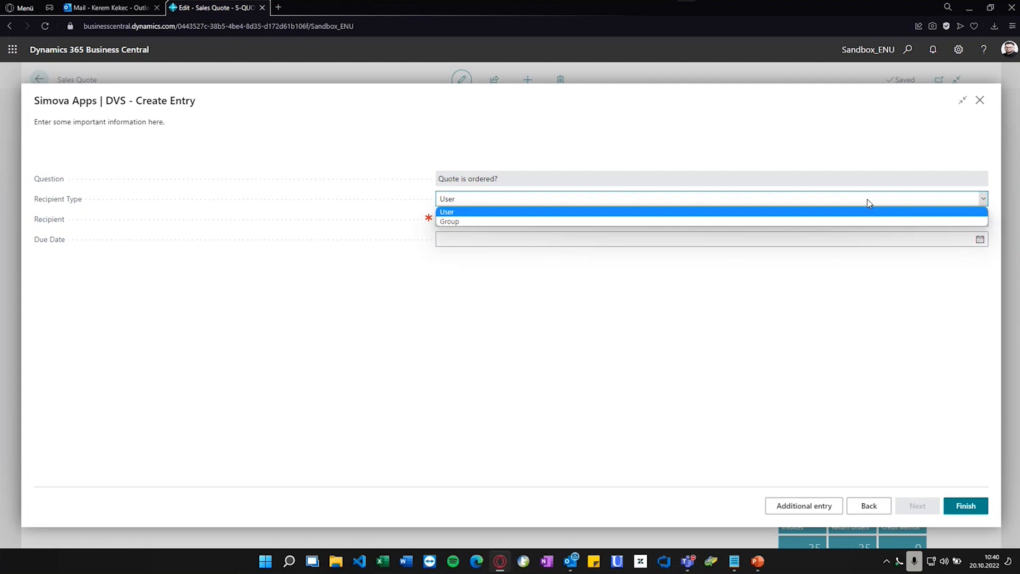
click(460, 211)
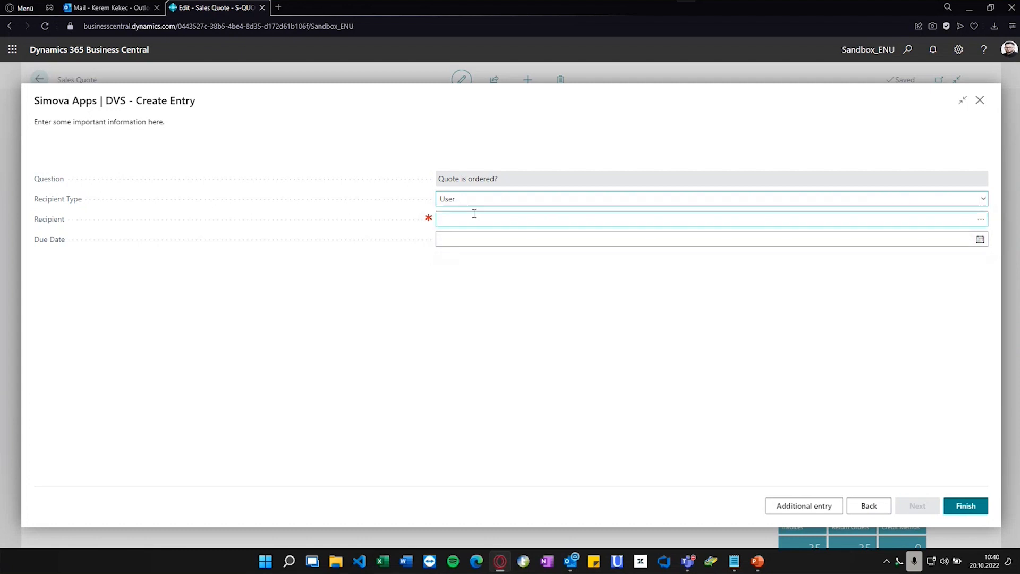
click(981, 219)
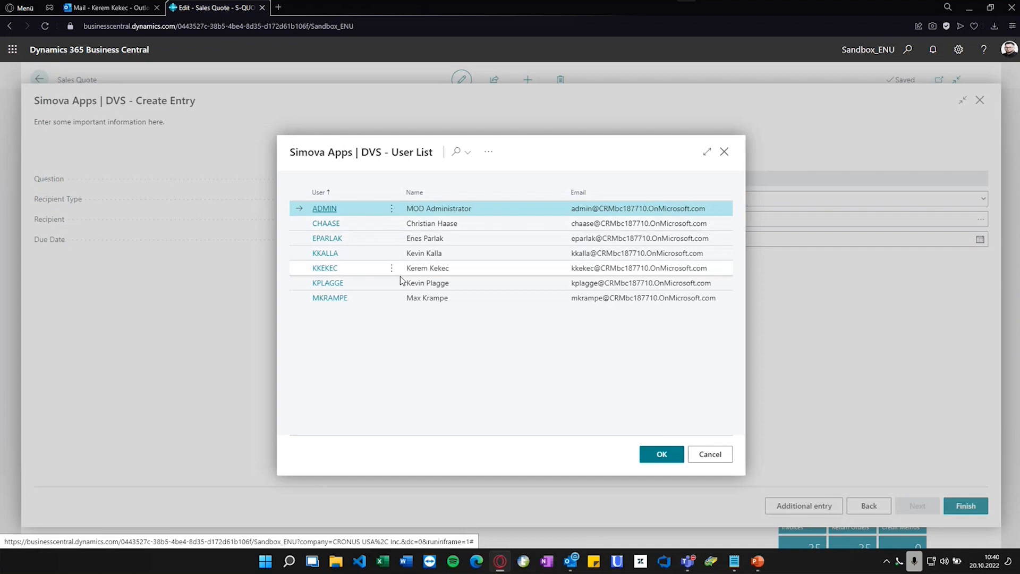
click(337, 270)
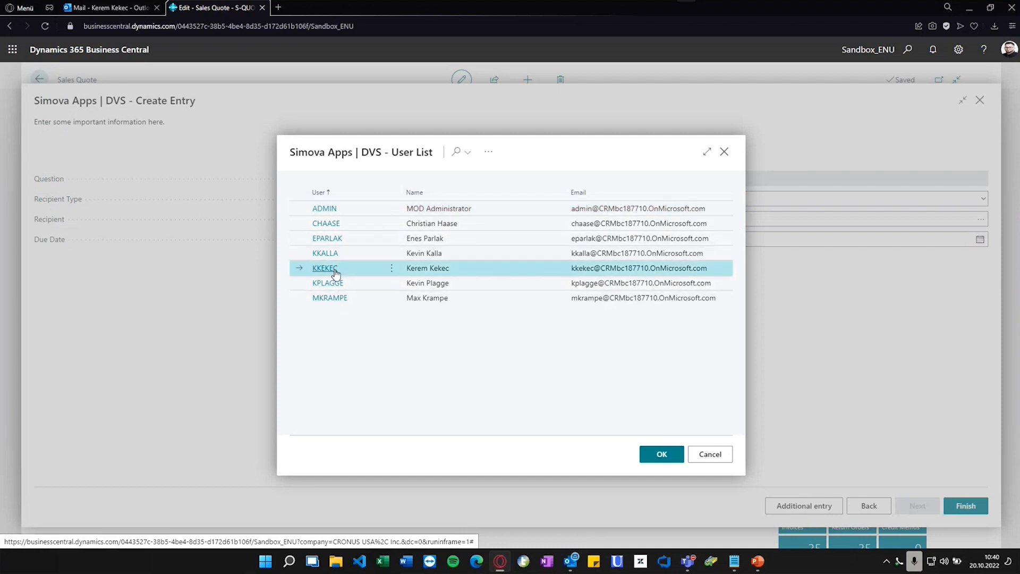
click(335, 271)
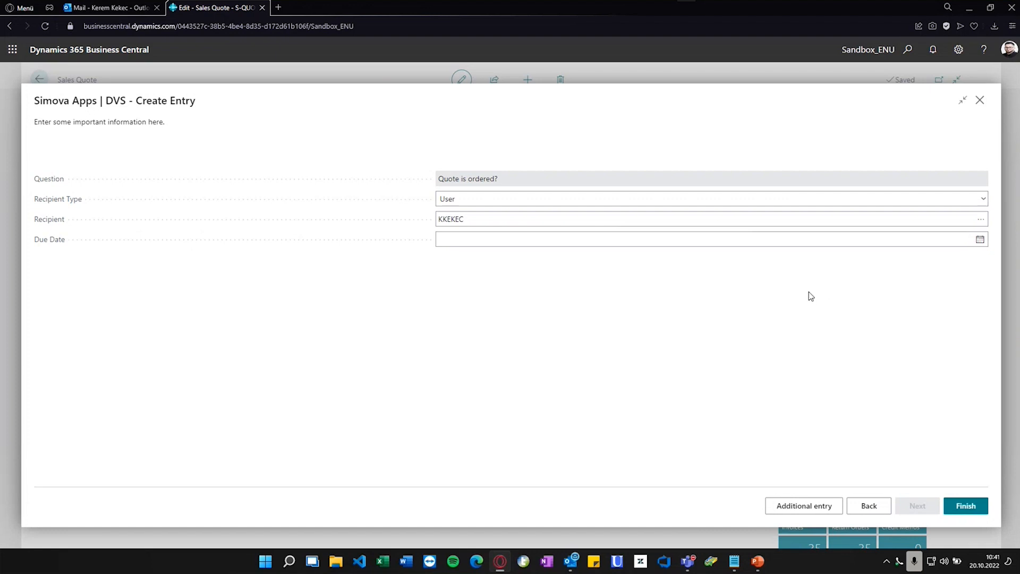
click(966, 505)
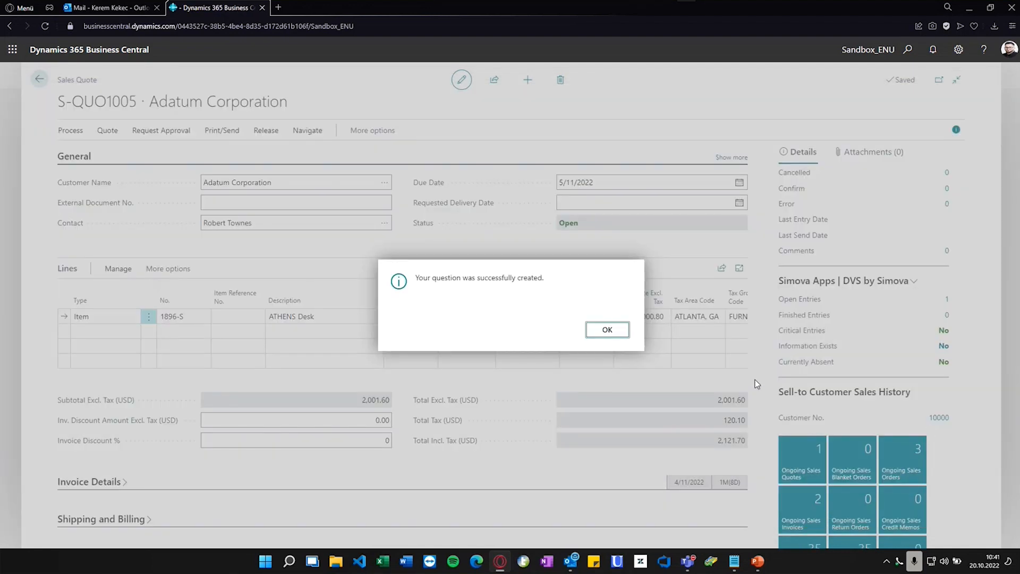
click(592, 332)
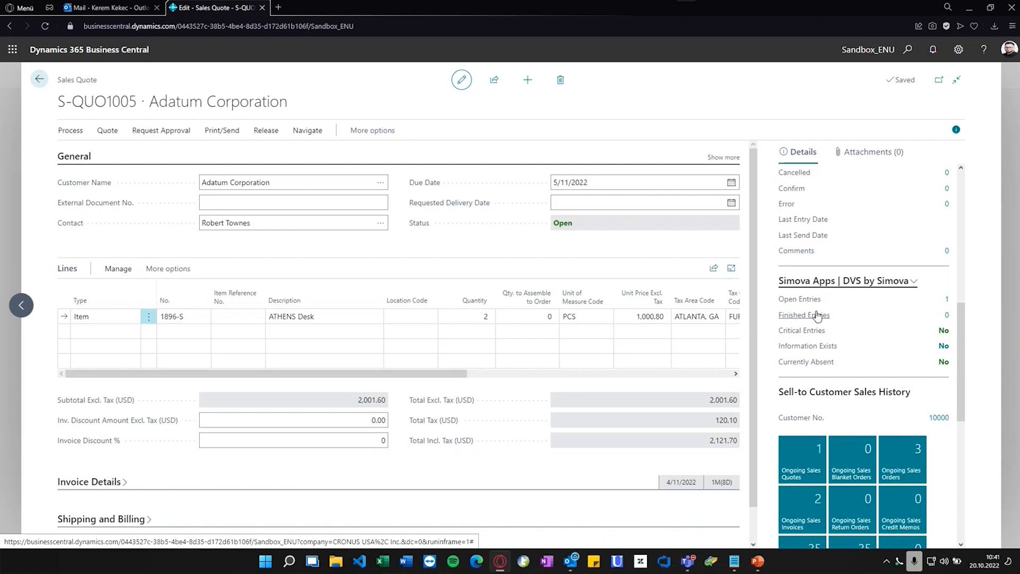
Step: Leave the sales quote, switch to Outlook and open the "DVS - Question created" e-mail
click(39, 79)
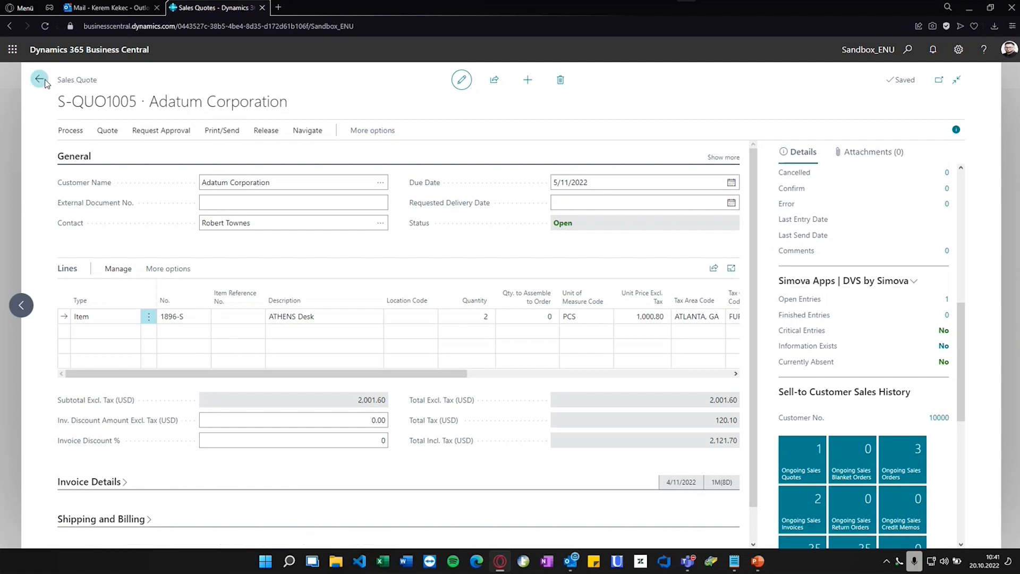
click(46, 80)
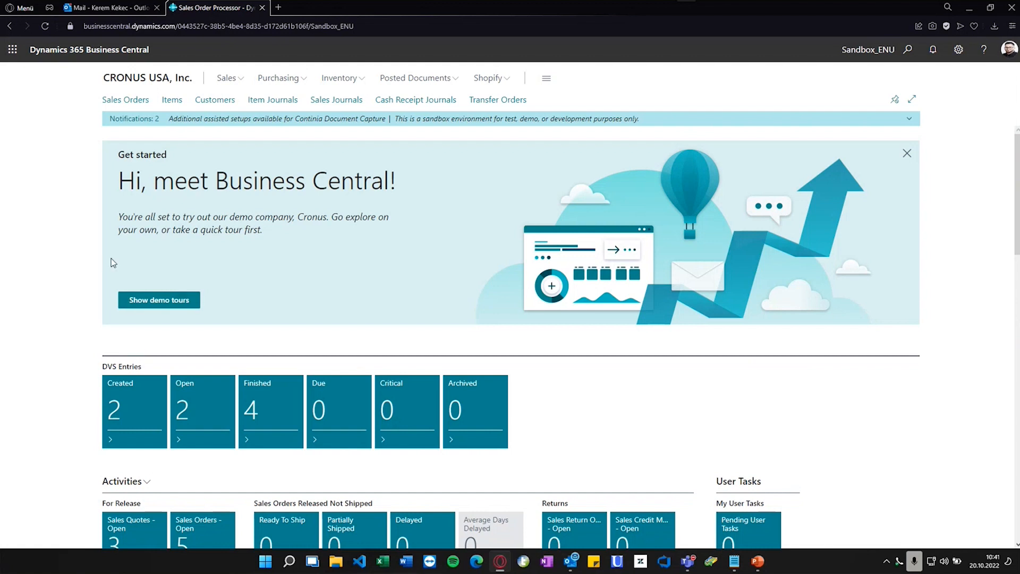
click(110, 11)
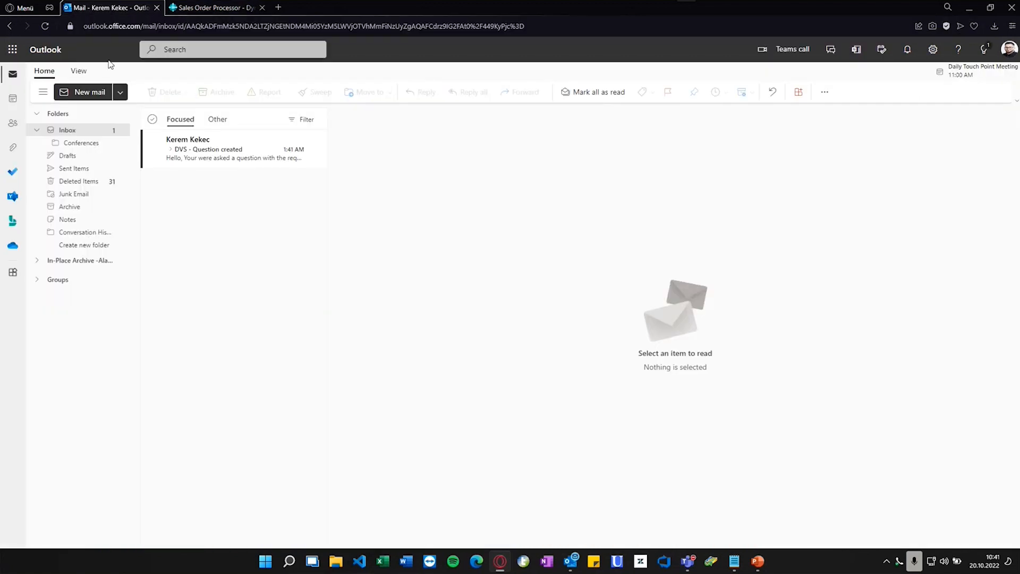
click(193, 159)
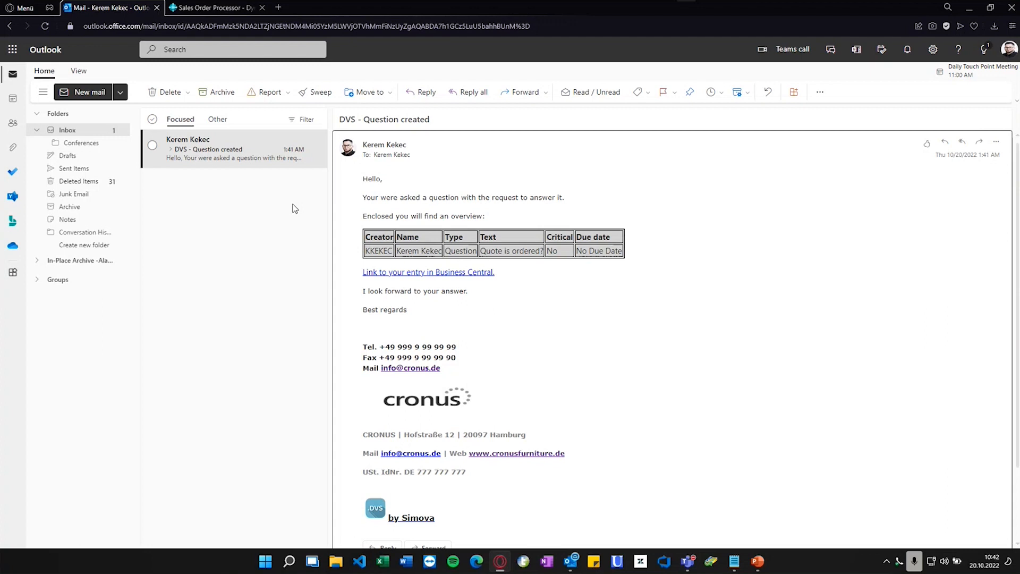
Step: Follow the e-mail's link to the entry in Business Central and close the linked quote again
click(380, 272)
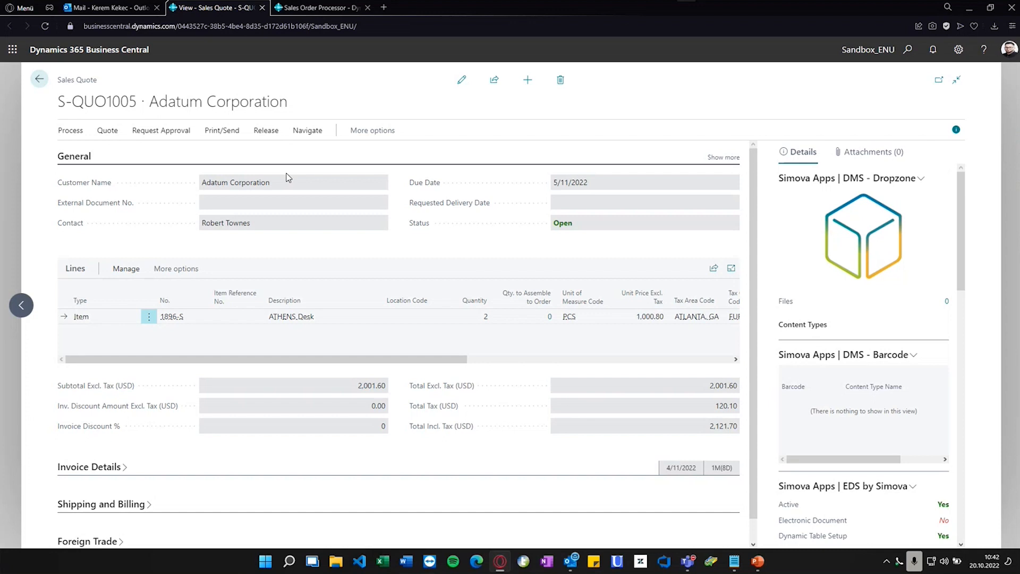
click(261, 7)
click(215, 7)
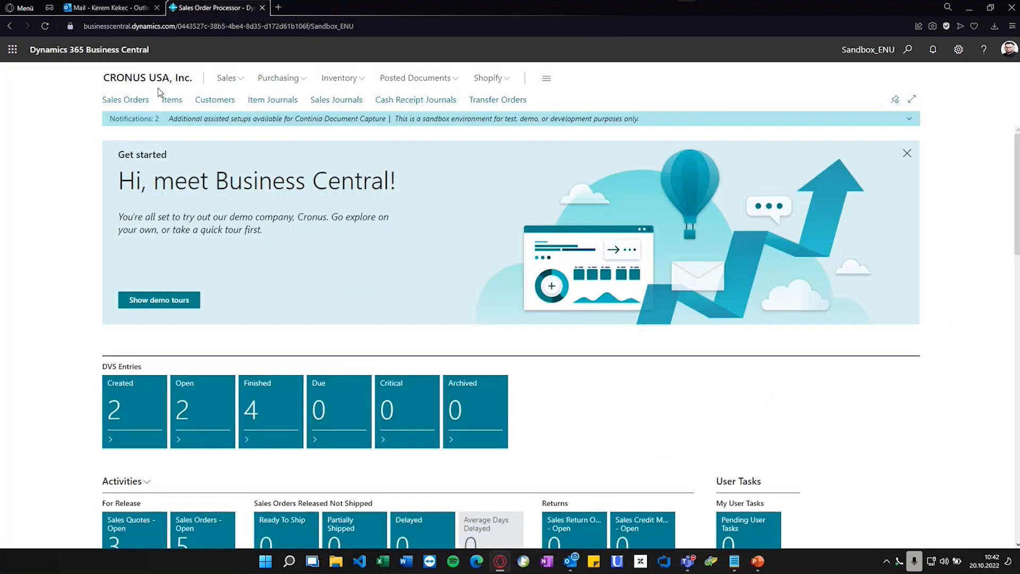
Step: Reopen the Adatum Corporation sales quote and open its list of open DVS entries
click(227, 78)
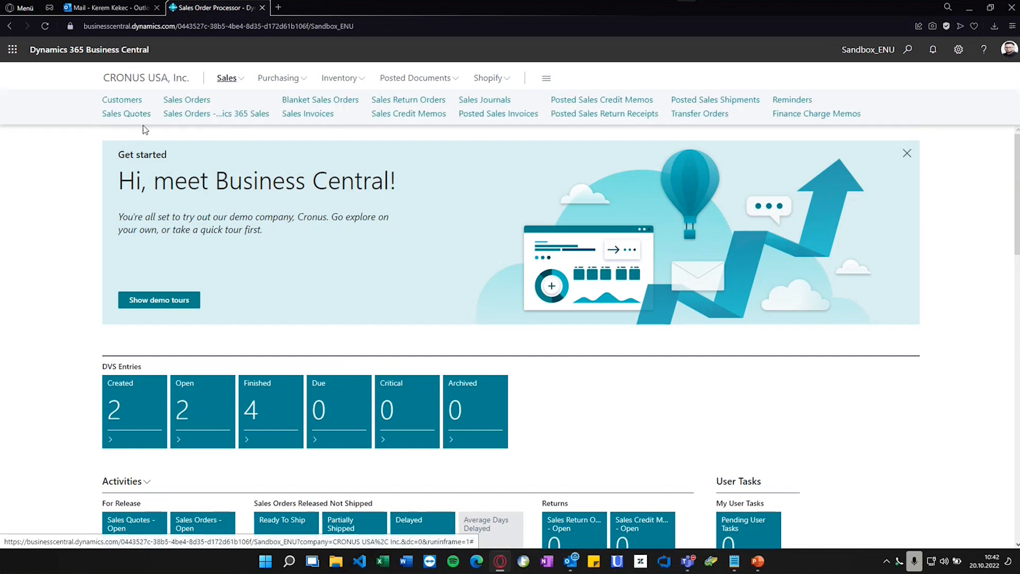
click(134, 115)
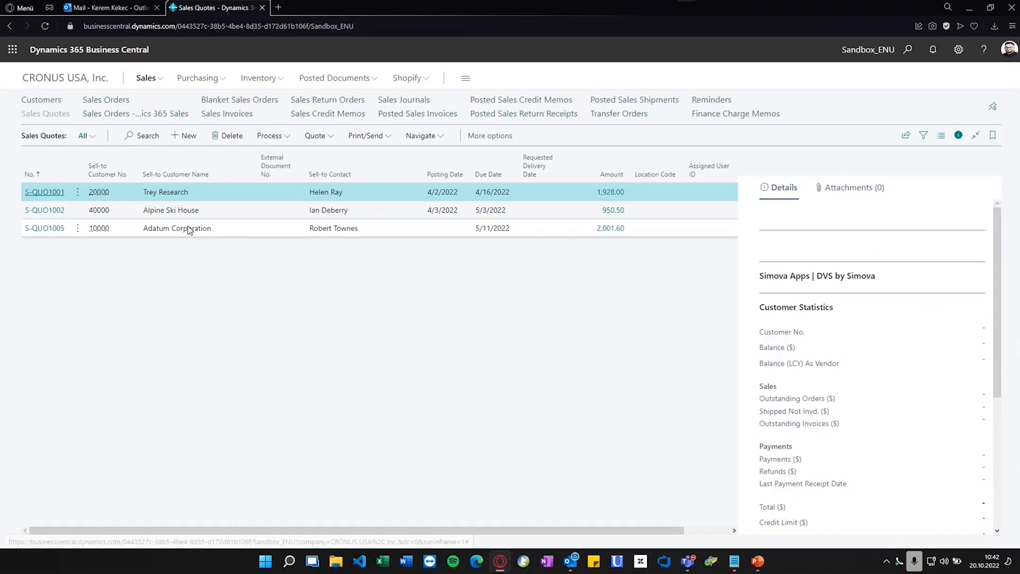
click(33, 229)
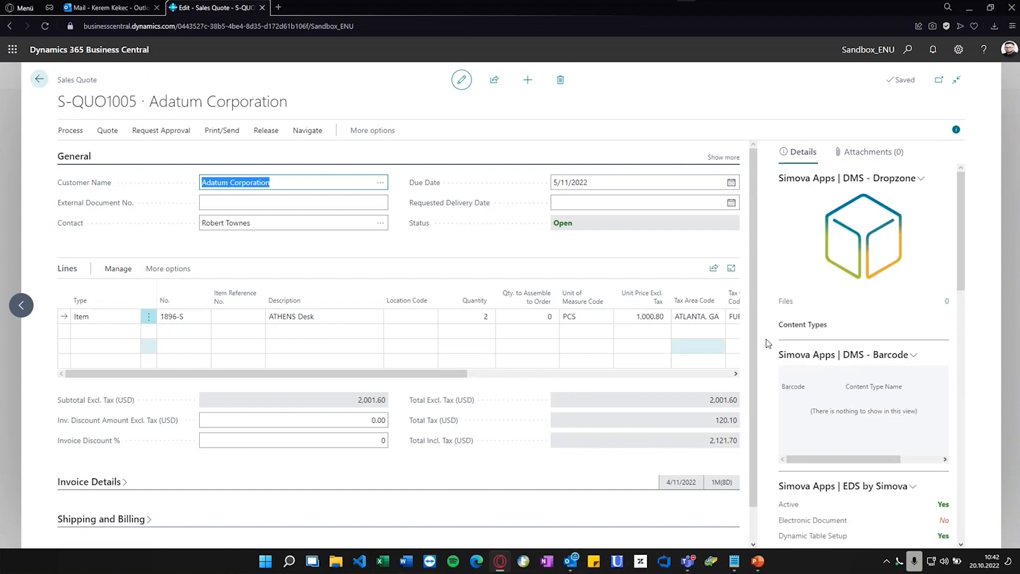
scroll(771, 346, down, 6)
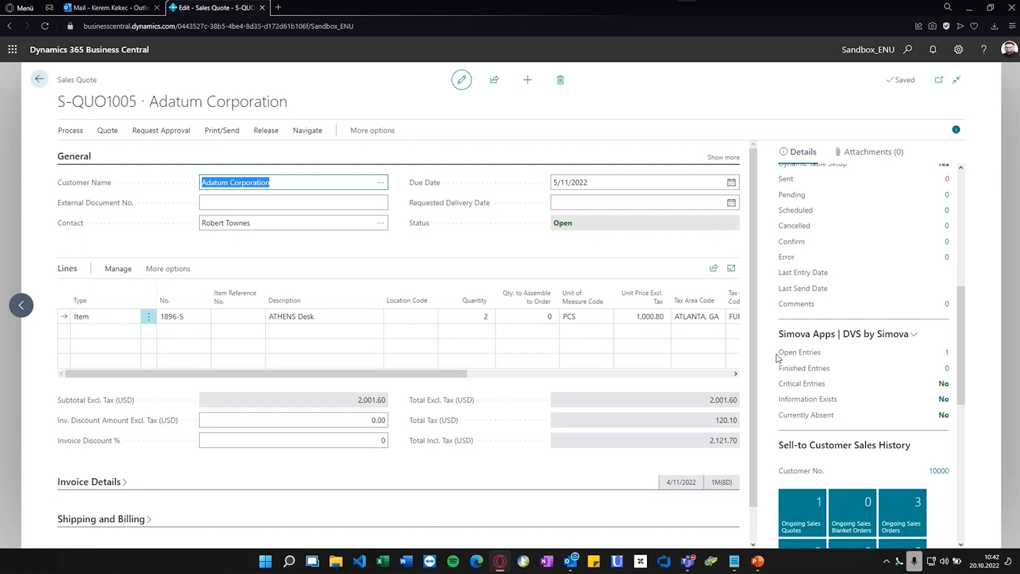
click(947, 355)
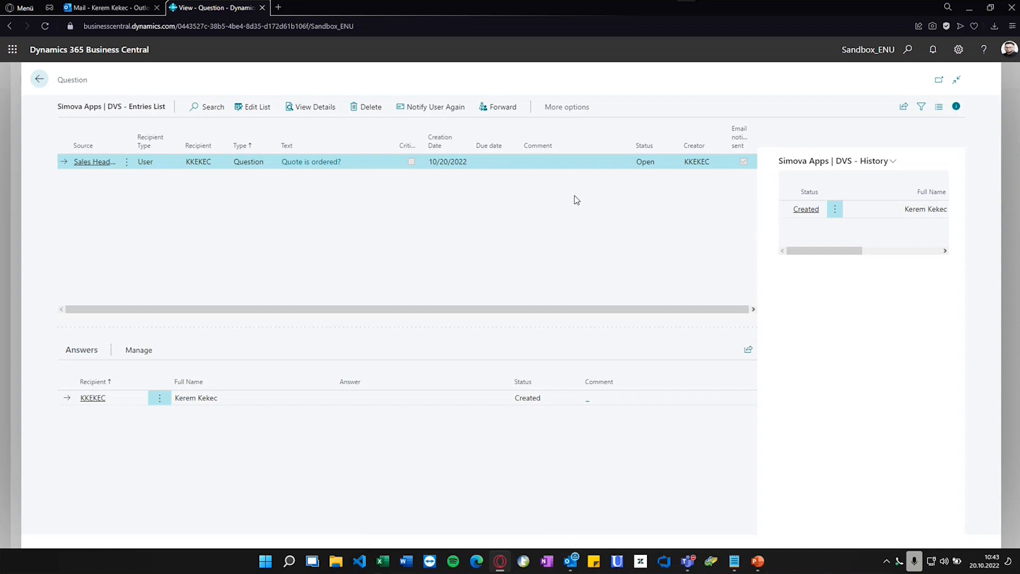
Step: Make the entries list editable, enter "yes" as the answer and submit it as answered
click(253, 107)
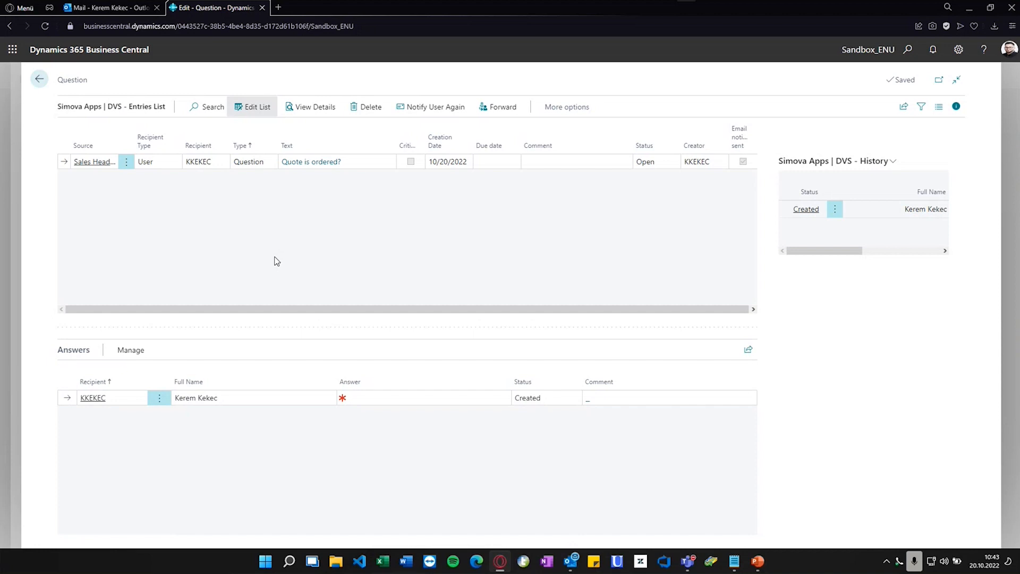
click(378, 394)
text(yes)
click(129, 356)
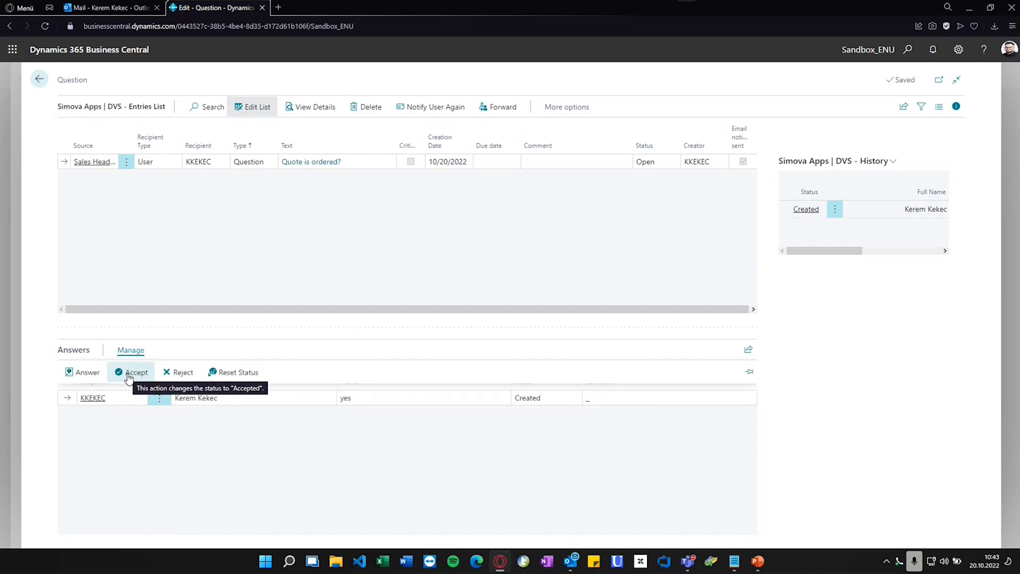
click(70, 375)
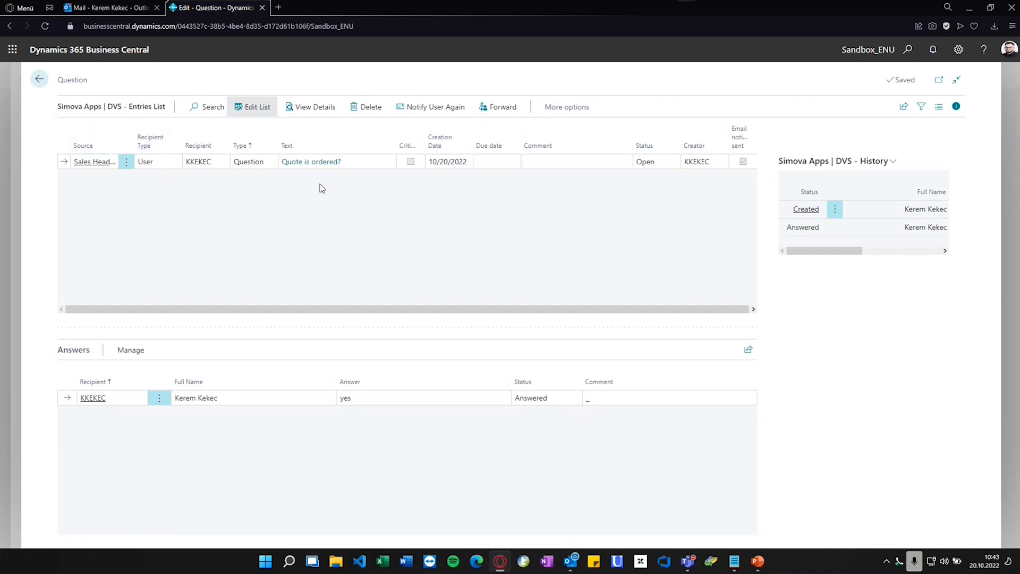
Step: Accept the answer to the question and return to the sales quote
click(130, 350)
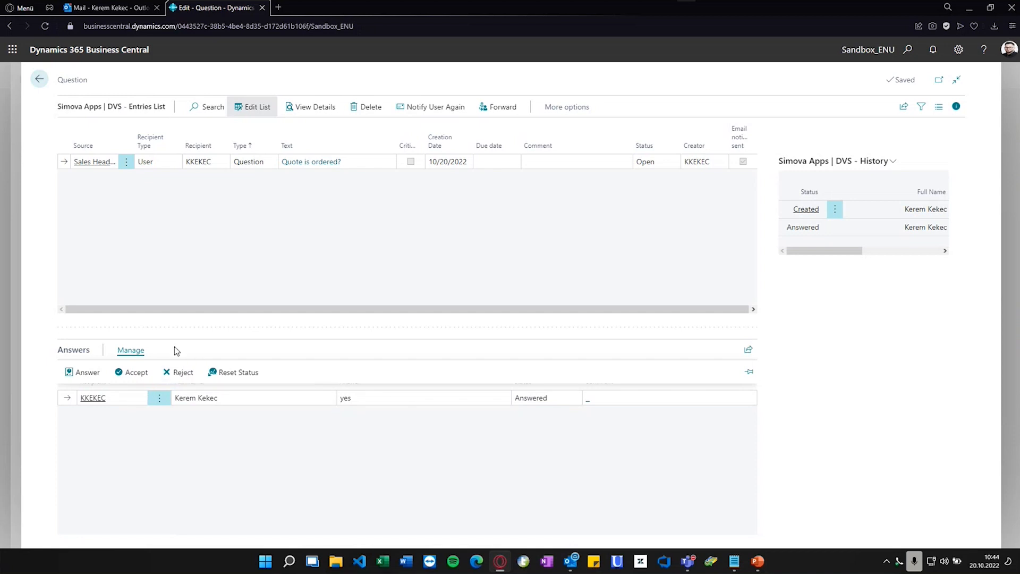
click(130, 372)
click(40, 83)
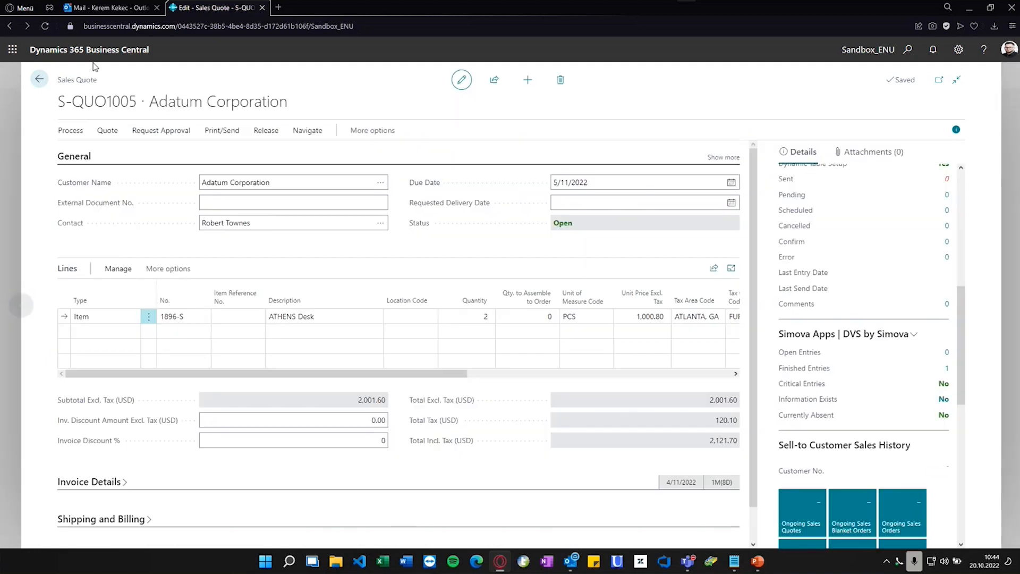
Step: Check the "DVS - Question answered" e-mail in Outlook and go back to the sales quote in Business Central
click(111, 9)
click(216, 152)
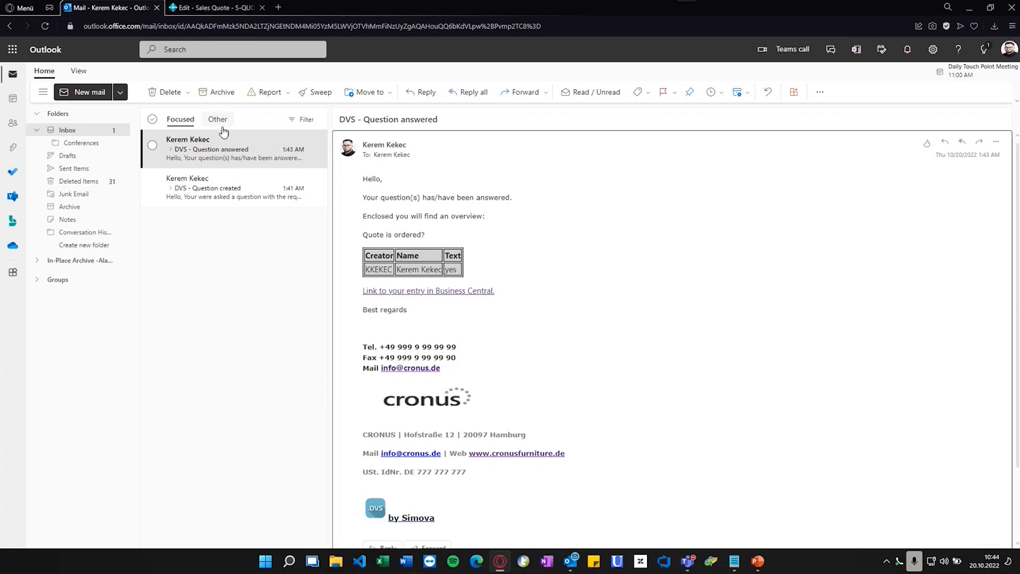
click(216, 8)
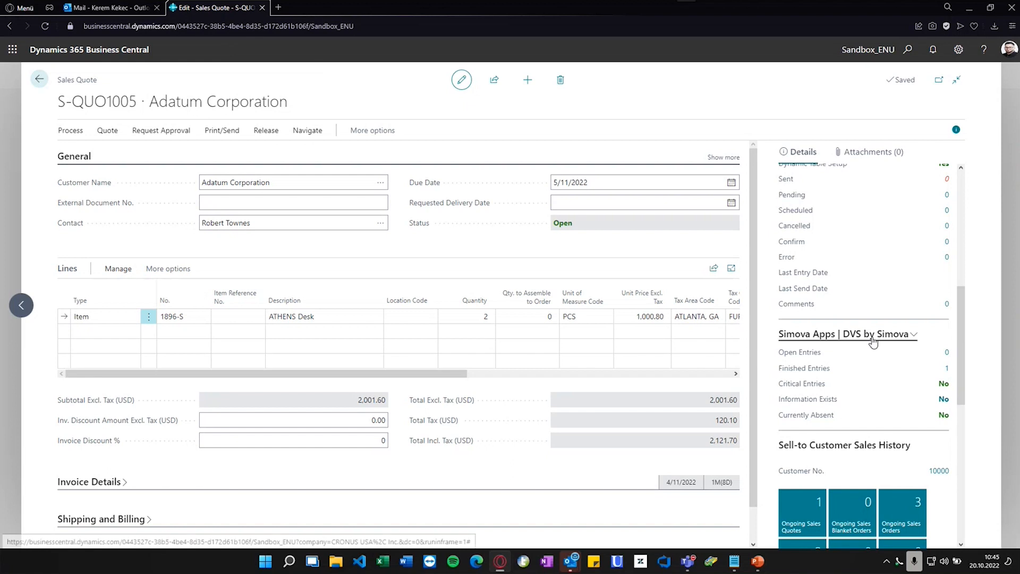
Step: Convert the Adatum Corporation sales quote to an order and open the new sales order
click(77, 132)
click(92, 150)
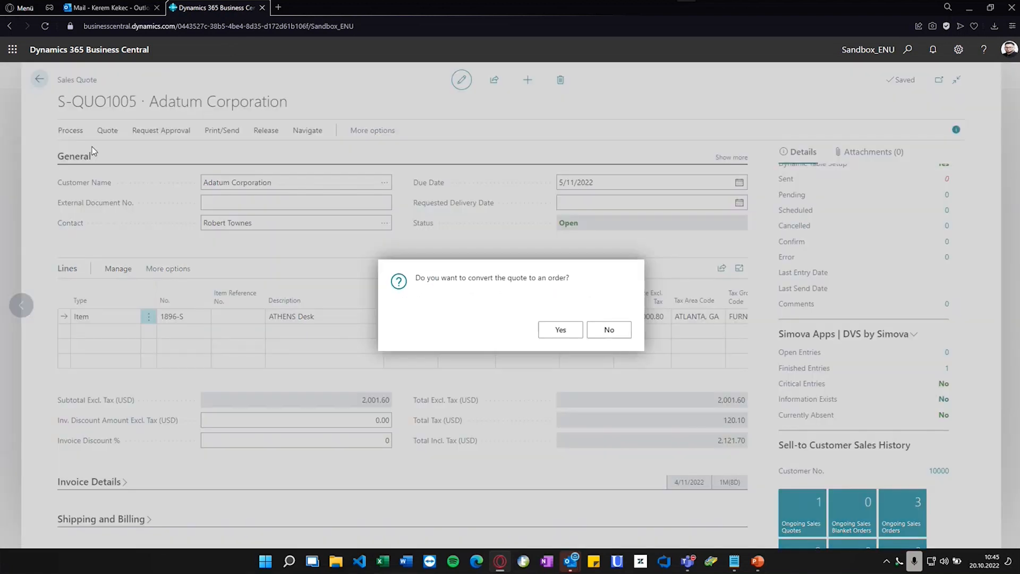
click(556, 330)
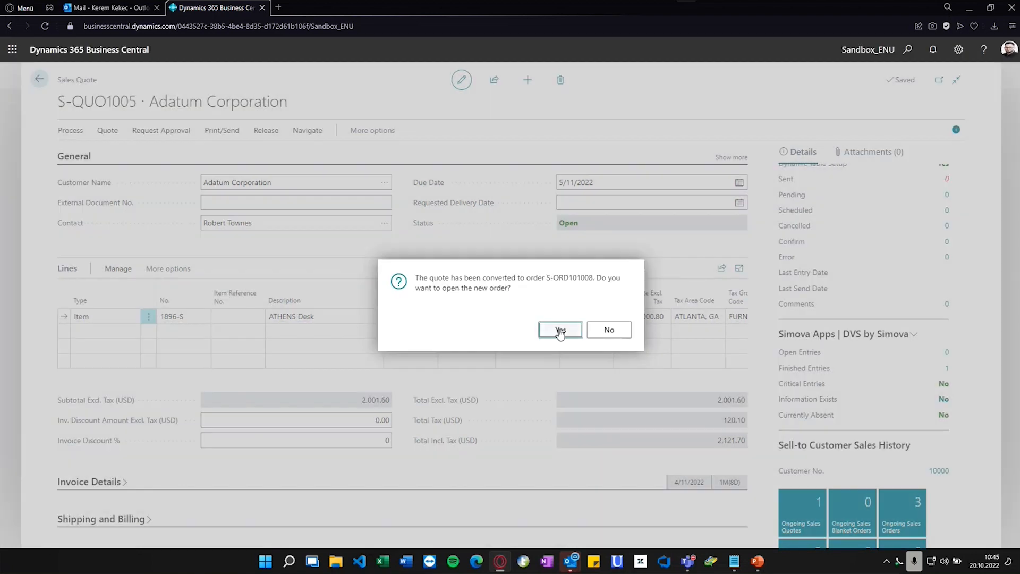
click(561, 330)
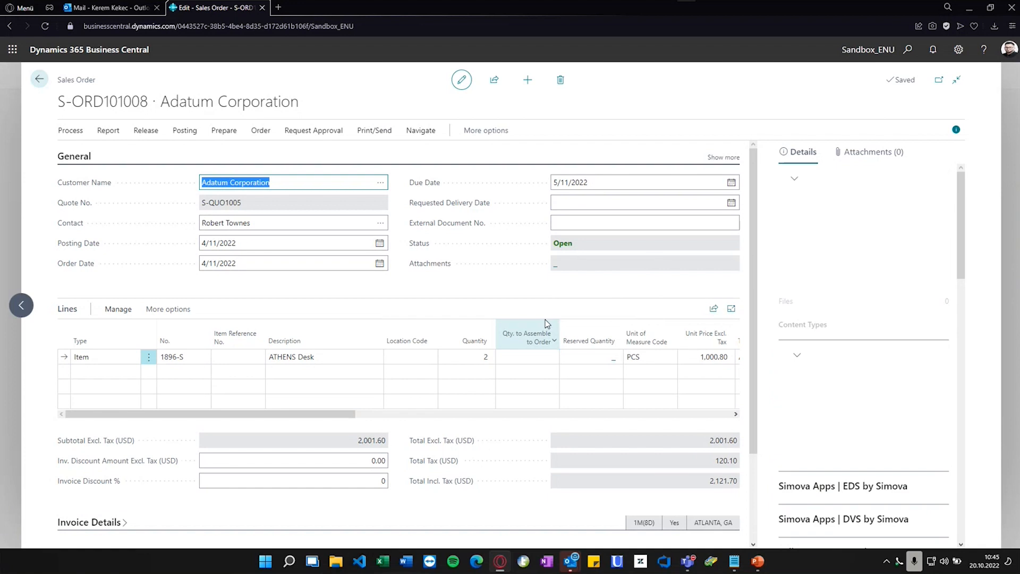
Step: Start a new DVS entry on the sales order, choosing the option to select information from a catalog
scroll(788, 295, down, 4)
scroll(789, 295, down, 5)
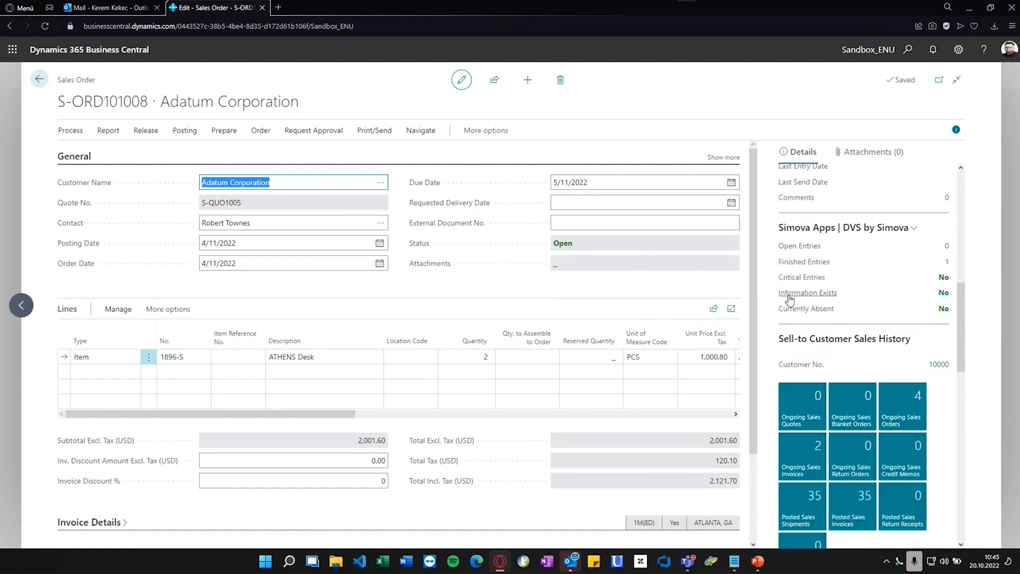
mouse_move(790, 300)
click(877, 228)
click(874, 266)
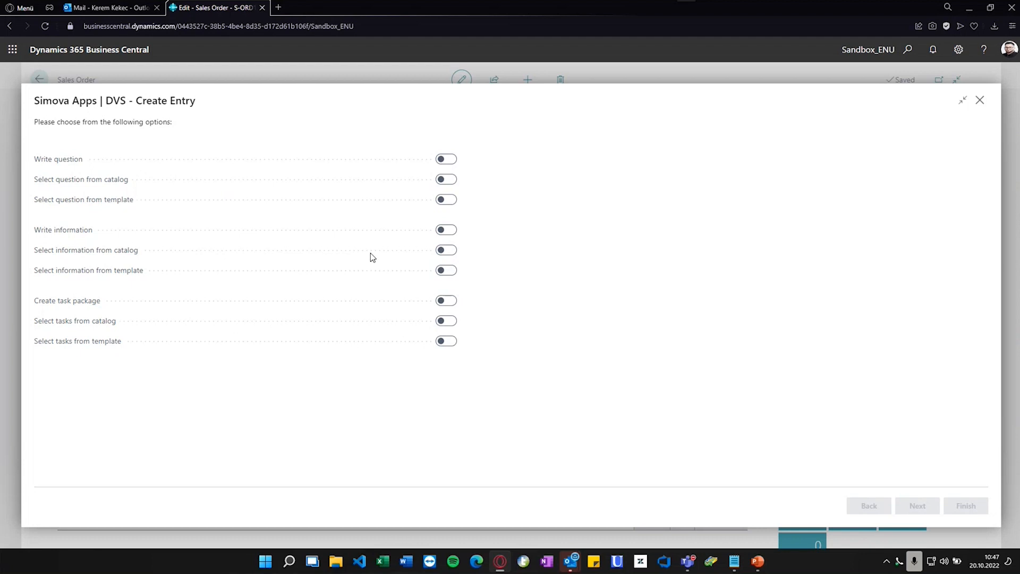
click(445, 250)
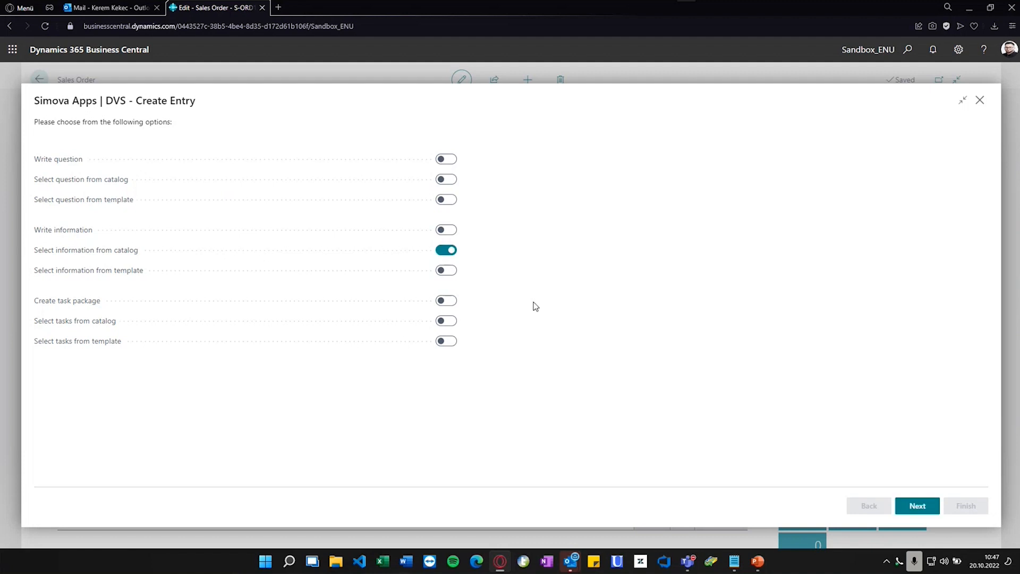
click(913, 506)
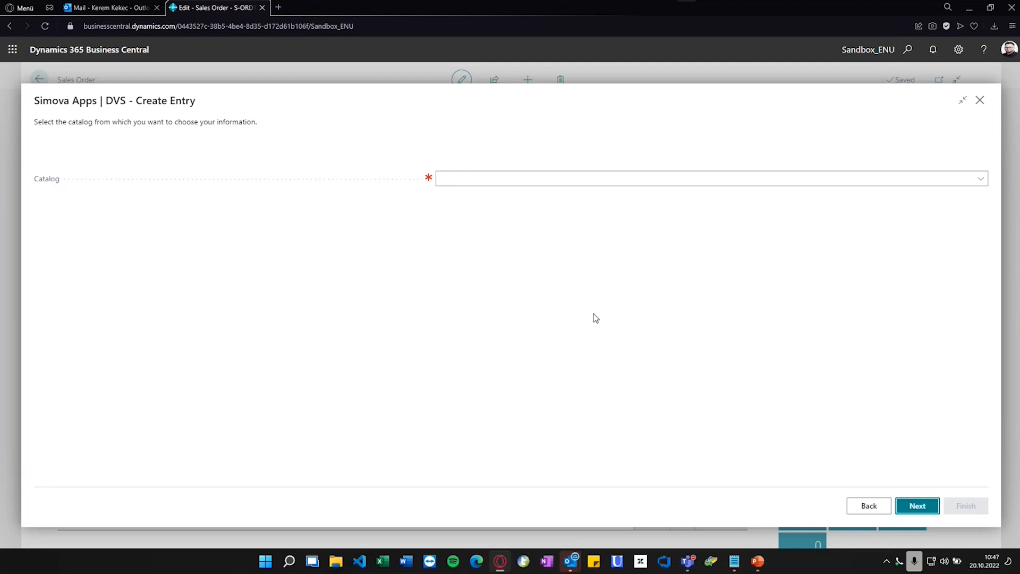
Step: Choose the S-ORDER catalog and its information "Dispatch completed. This order will now be posted." for the entry
click(977, 183)
click(529, 254)
click(981, 182)
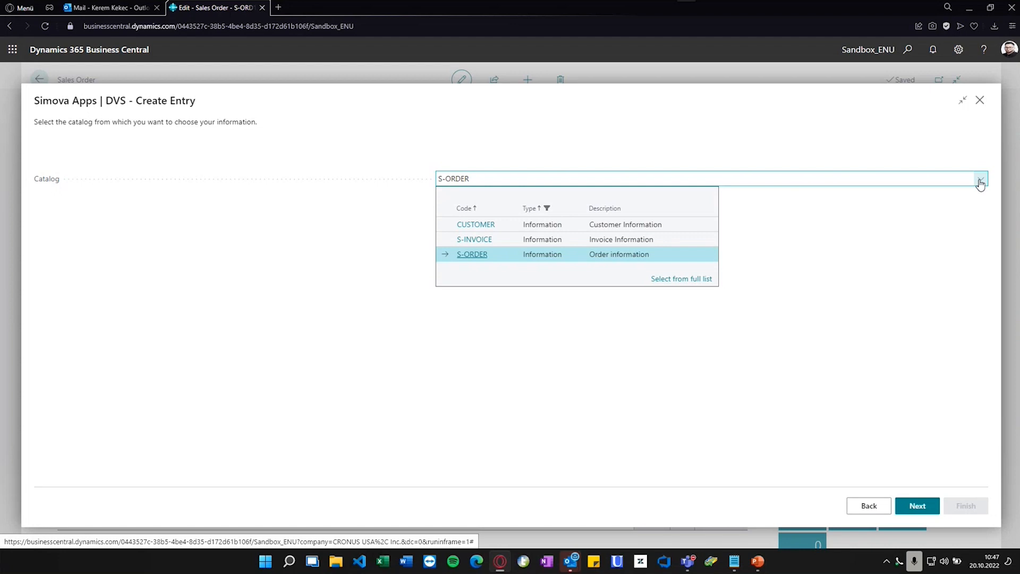
click(497, 262)
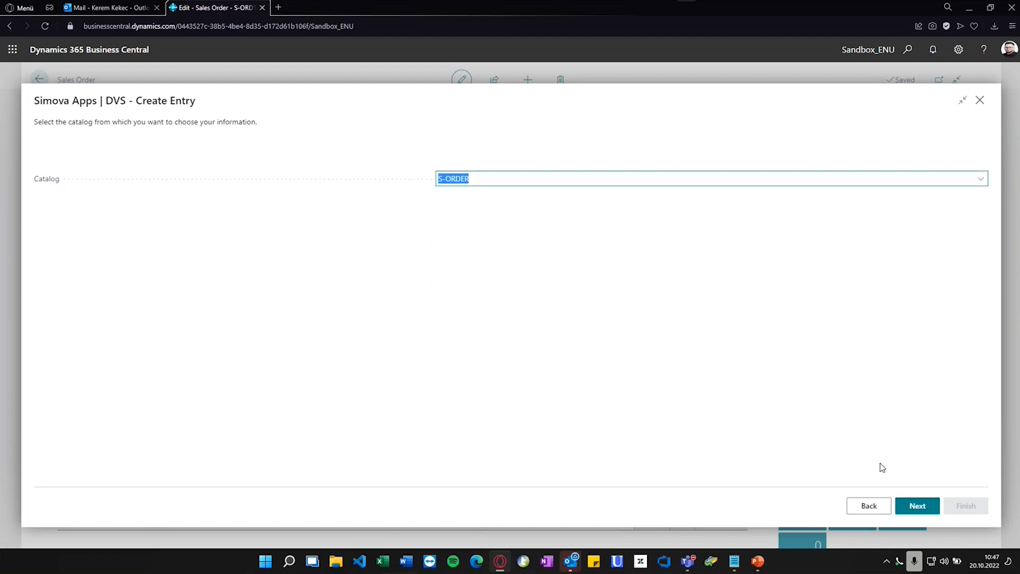
click(918, 505)
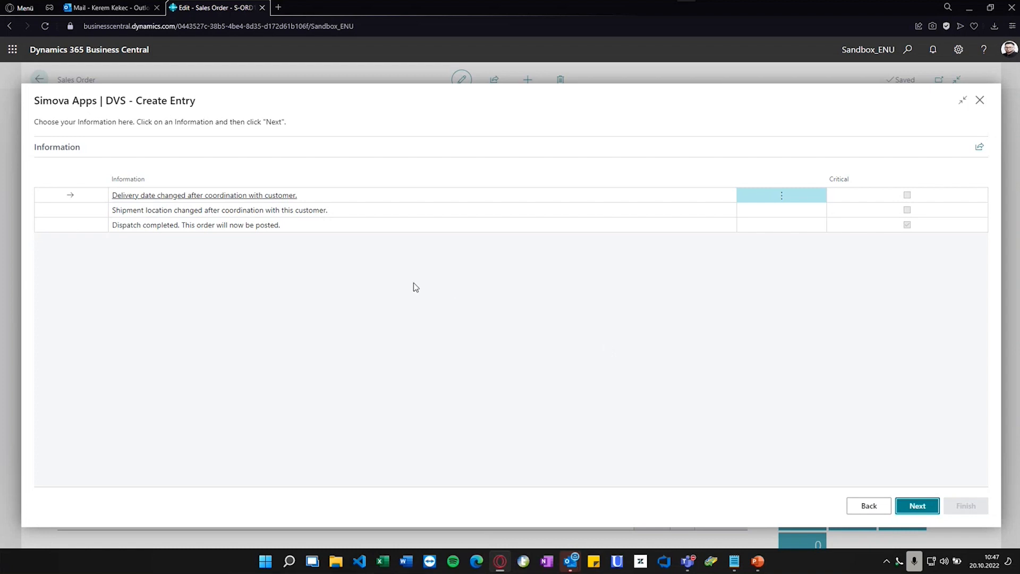
click(286, 230)
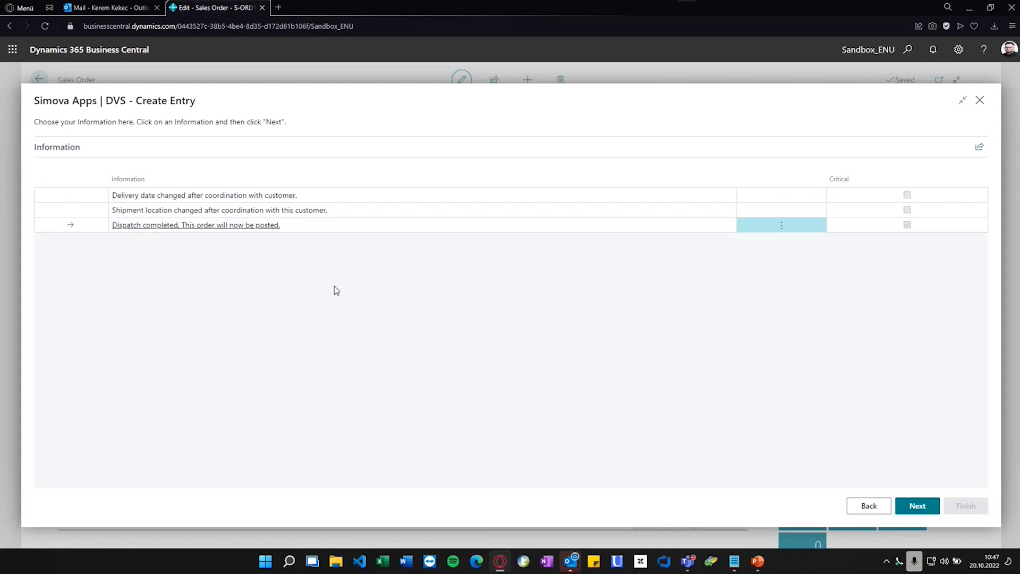
click(912, 506)
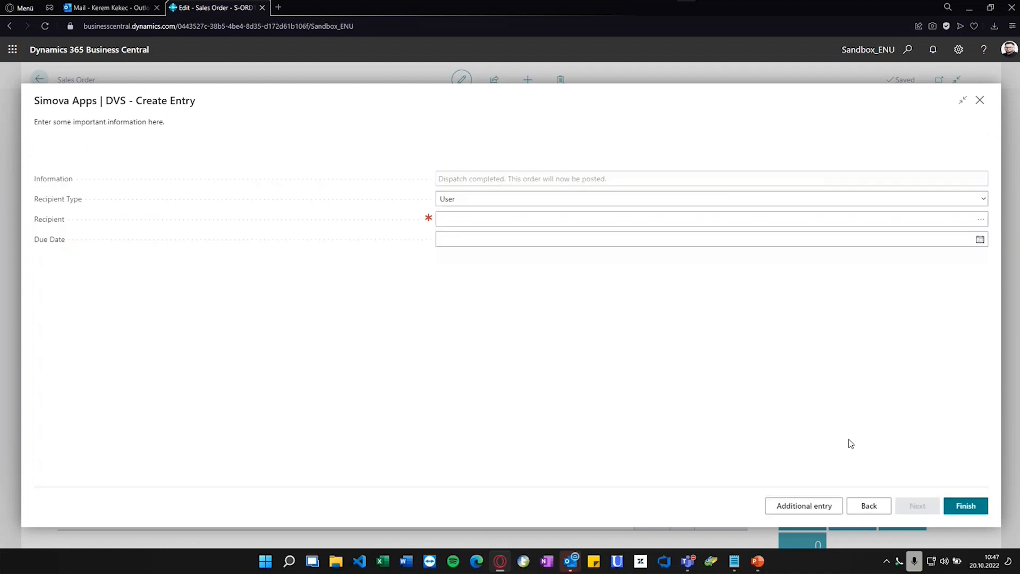
Step: Set the presenter's own user account as the information's recipient and finish creating the entry
click(981, 219)
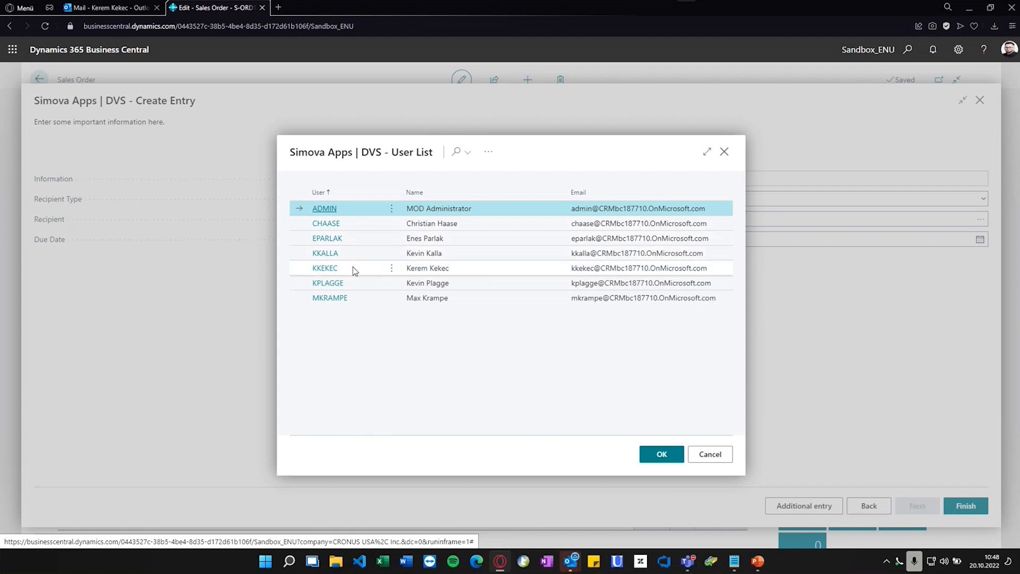
click(335, 271)
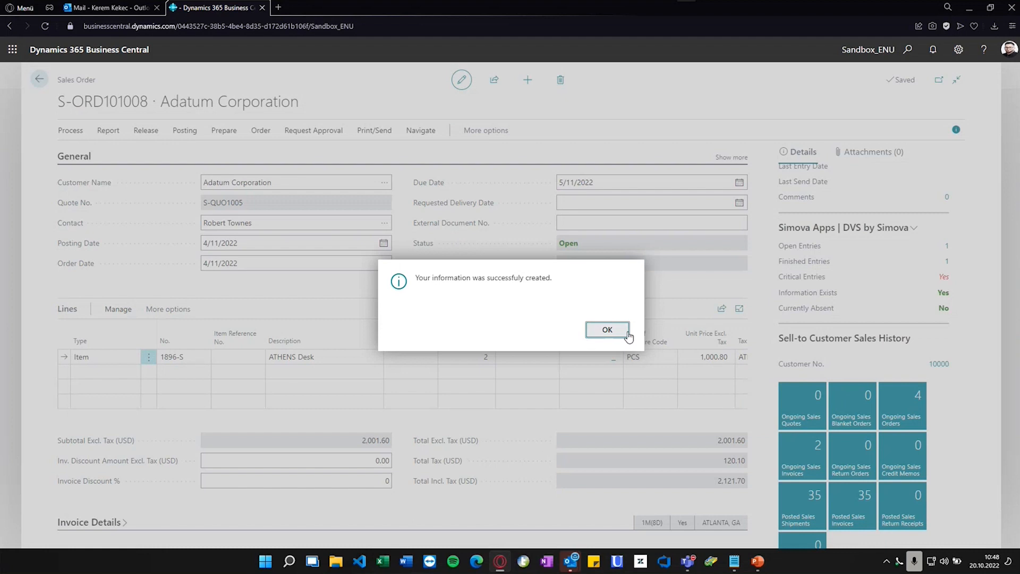
click(607, 330)
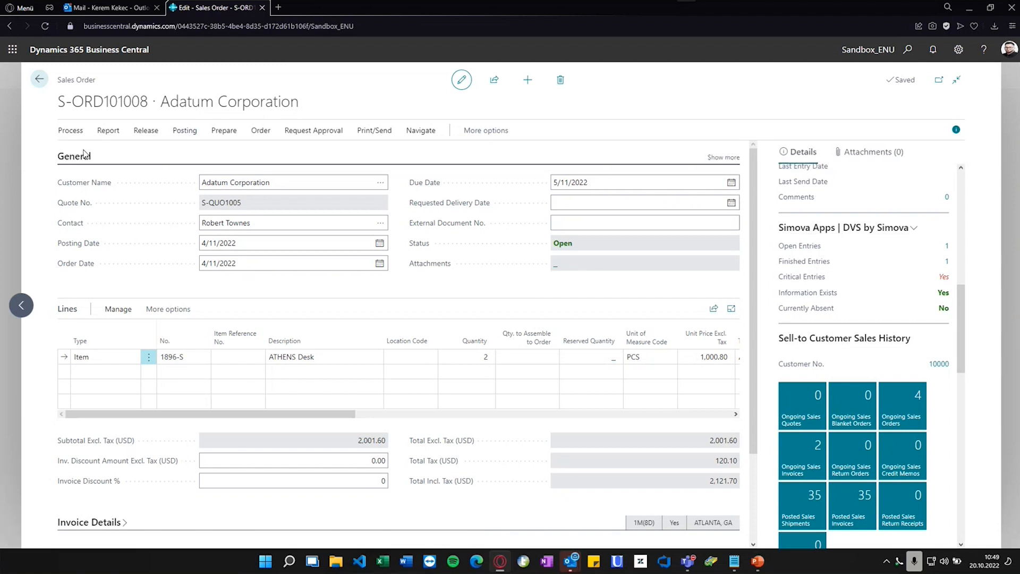
Step: Try to post the sales order while its critical information entry is still open
key(F9)
click(560, 338)
Step: Open the order's information entry in editable mode, mark it as noted and return to the sales order
click(944, 292)
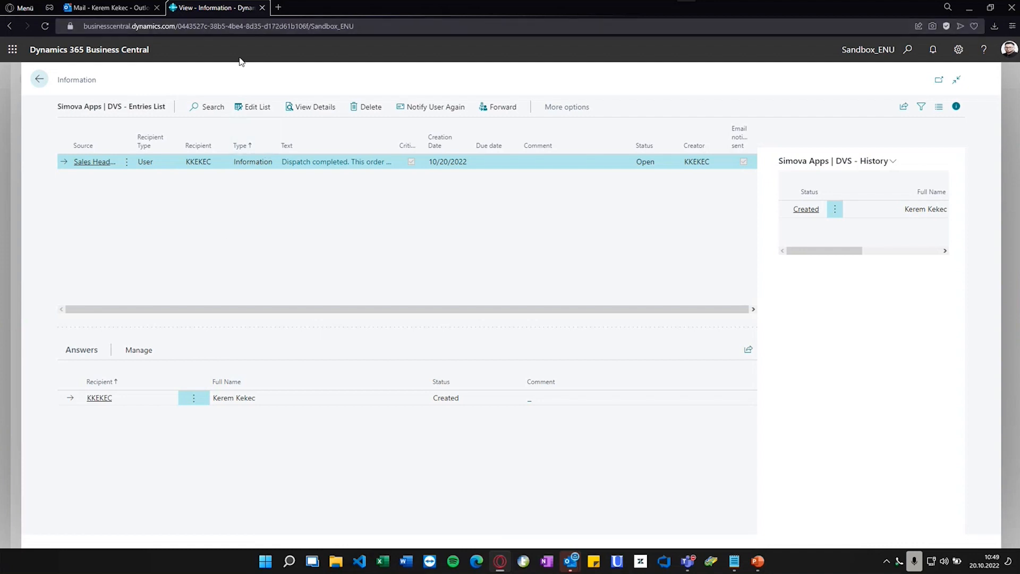
click(265, 105)
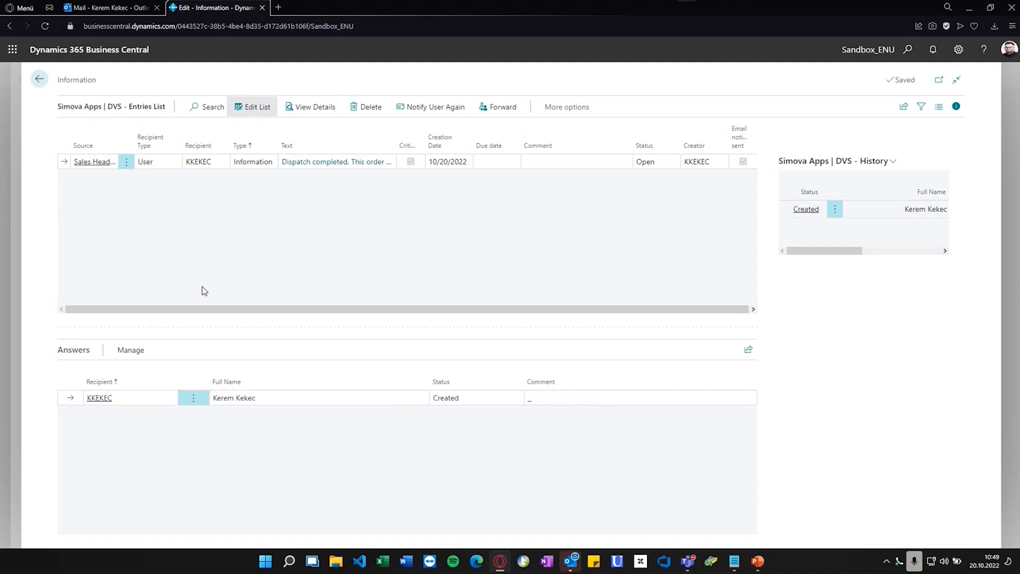
click(133, 353)
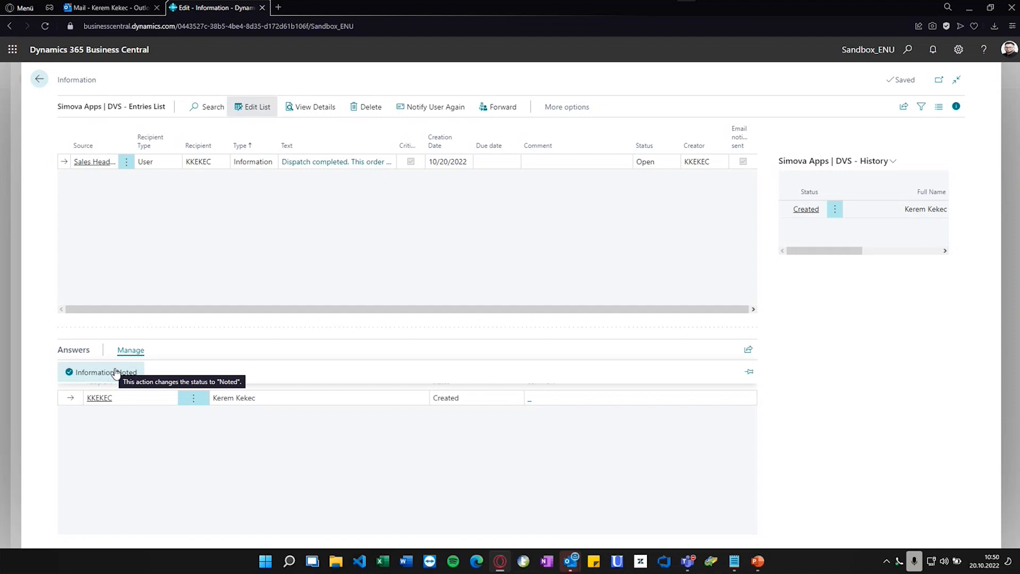
click(117, 373)
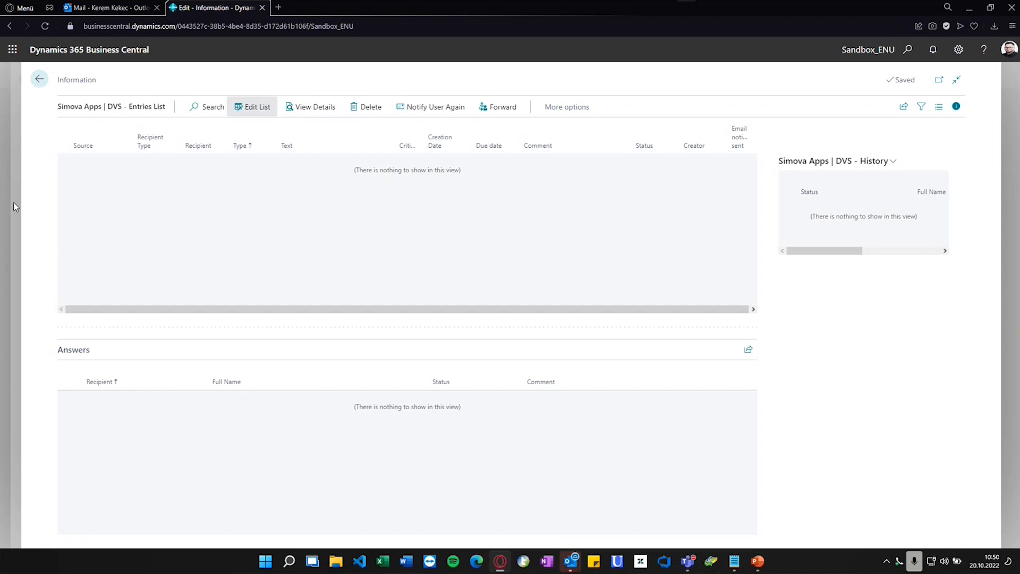
click(39, 79)
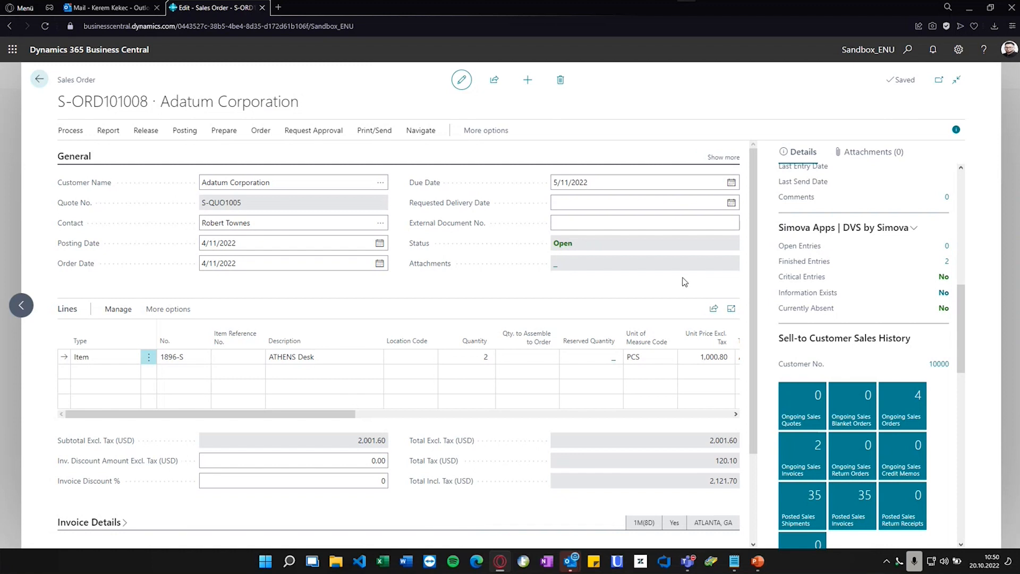
Step: Post the sales order with the Ship and Invoice option and open the posted sales invoice
click(185, 134)
click(79, 153)
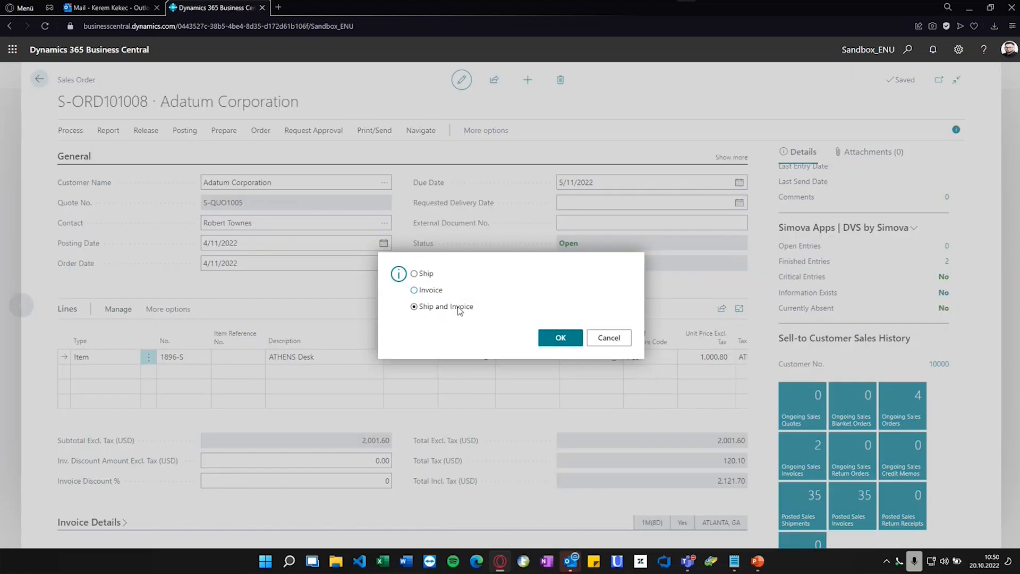
click(554, 345)
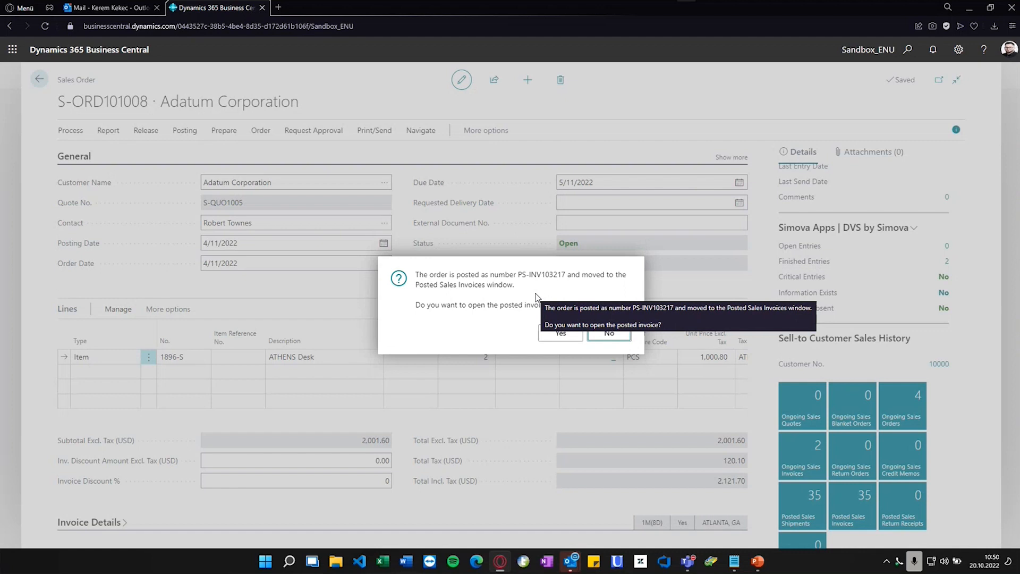
click(551, 336)
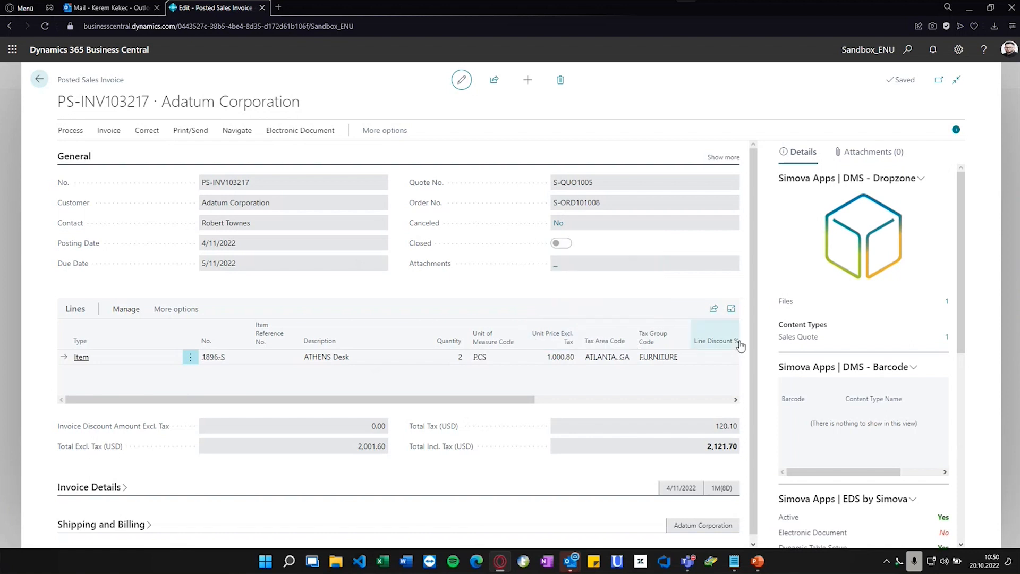
Step: Start a new DVS entry on the posted sales invoice, choosing the option to select tasks from a template
scroll(816, 352, down, 7)
scroll(818, 353, down, 1)
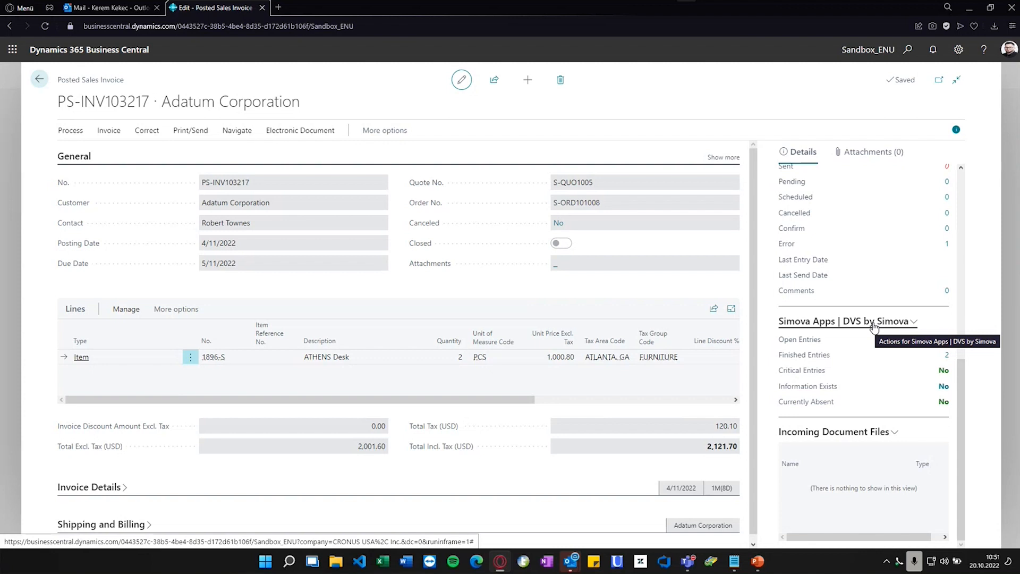
click(874, 324)
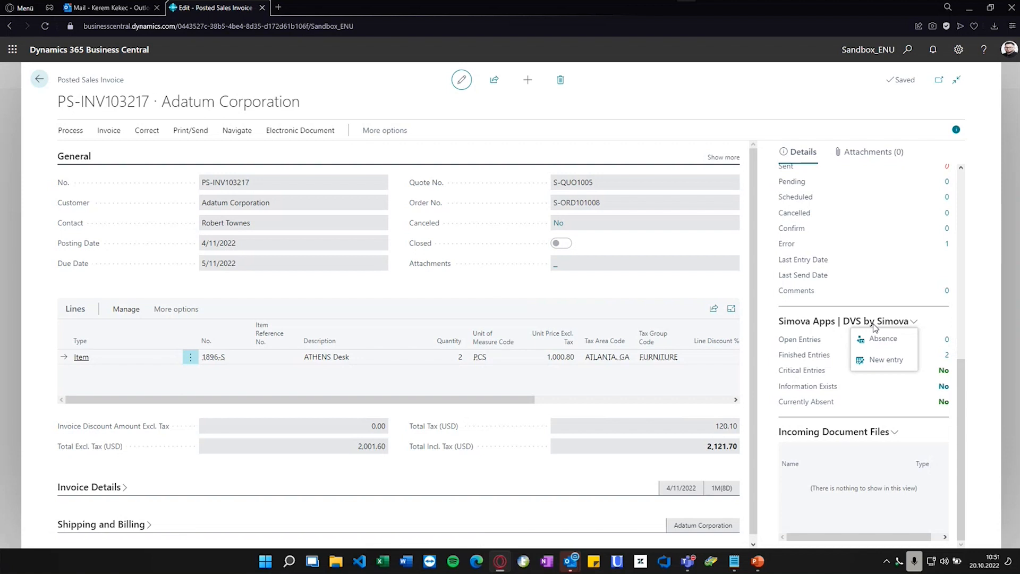
click(790, 316)
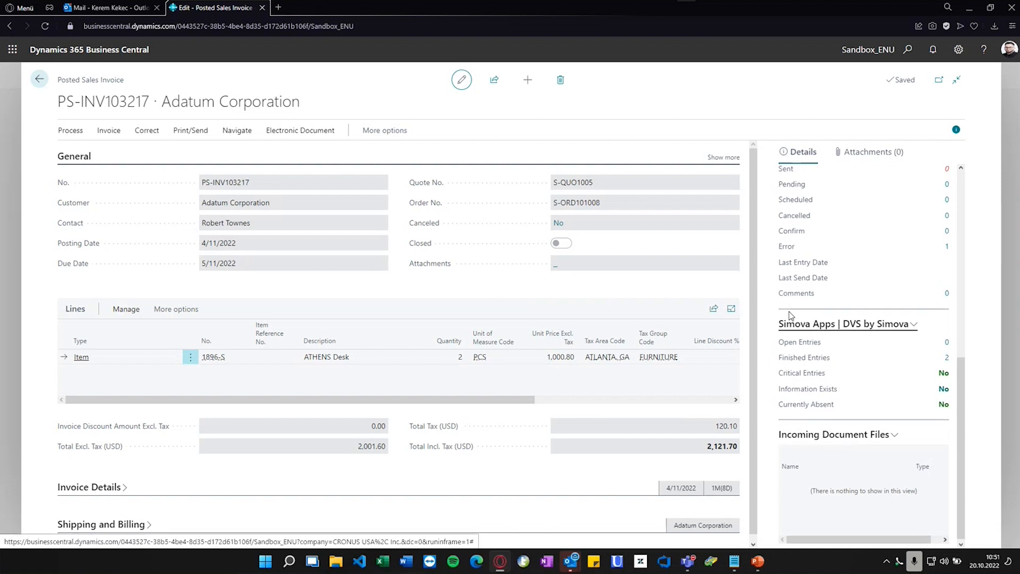
scroll(815, 240, up, 2)
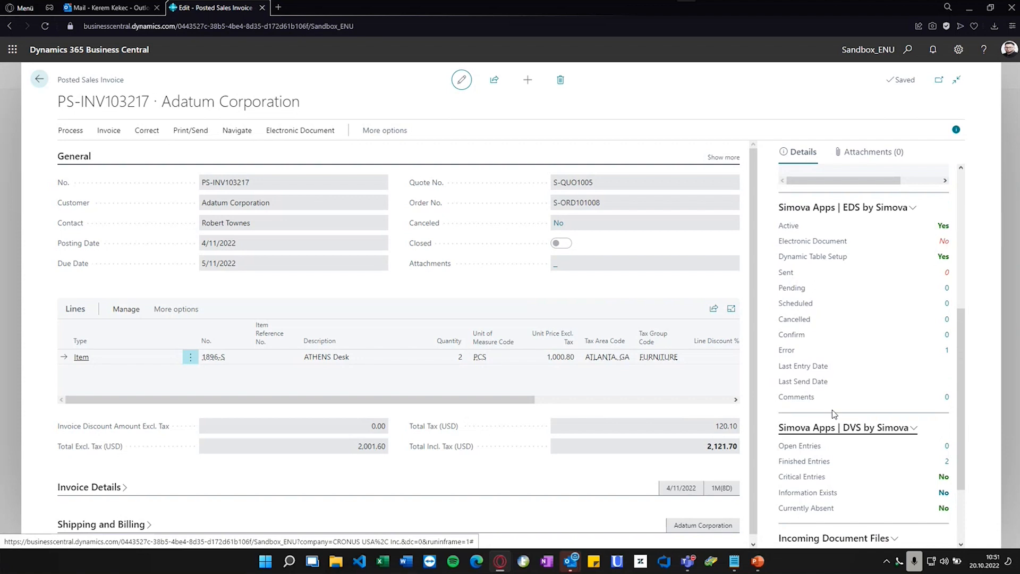
click(873, 429)
click(886, 465)
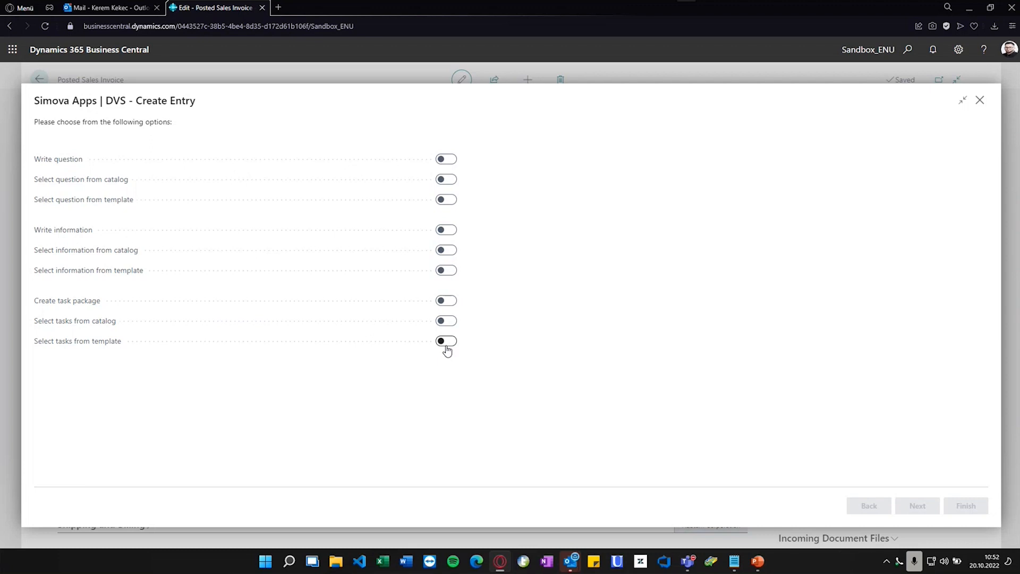
click(447, 343)
click(918, 505)
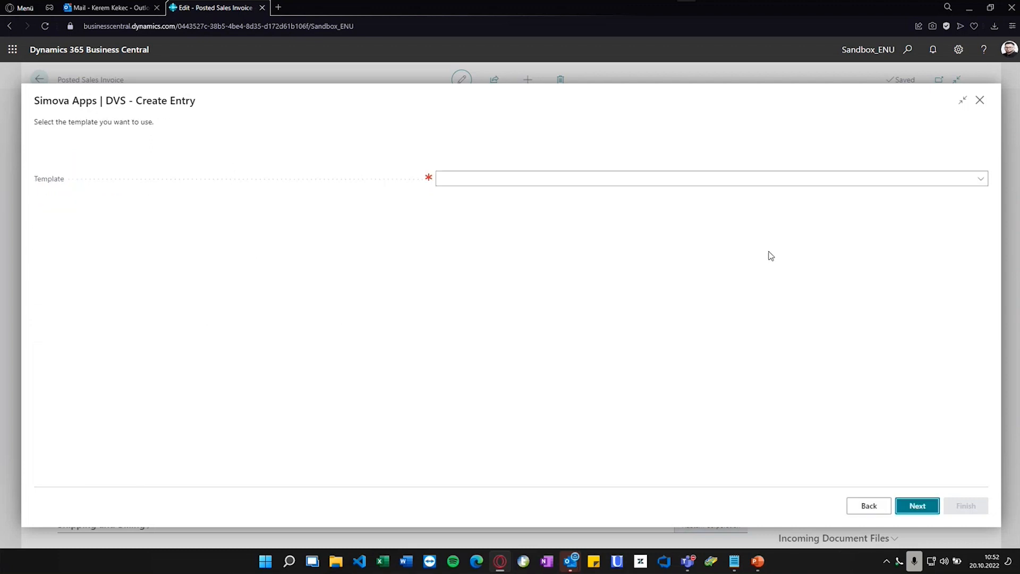
Step: Use the S-INVOICE task template with its preset recipients and finish creating the invoice tasks
click(942, 178)
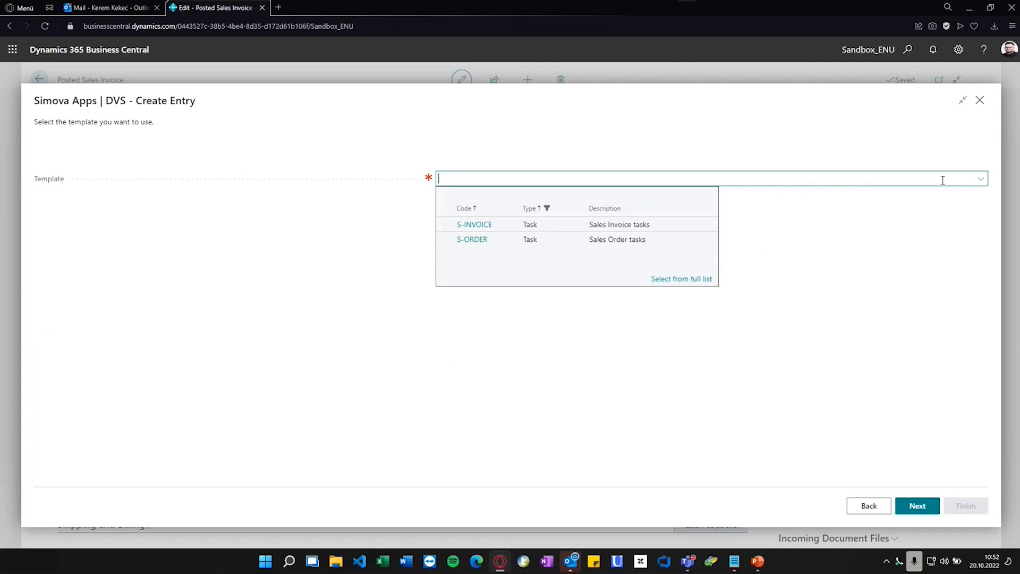
click(537, 226)
click(915, 506)
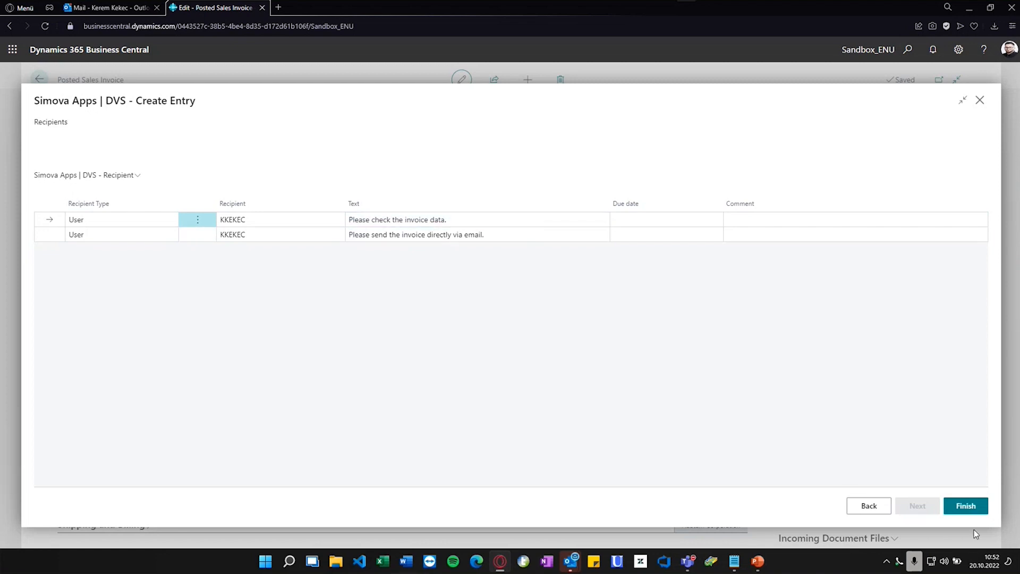
click(965, 507)
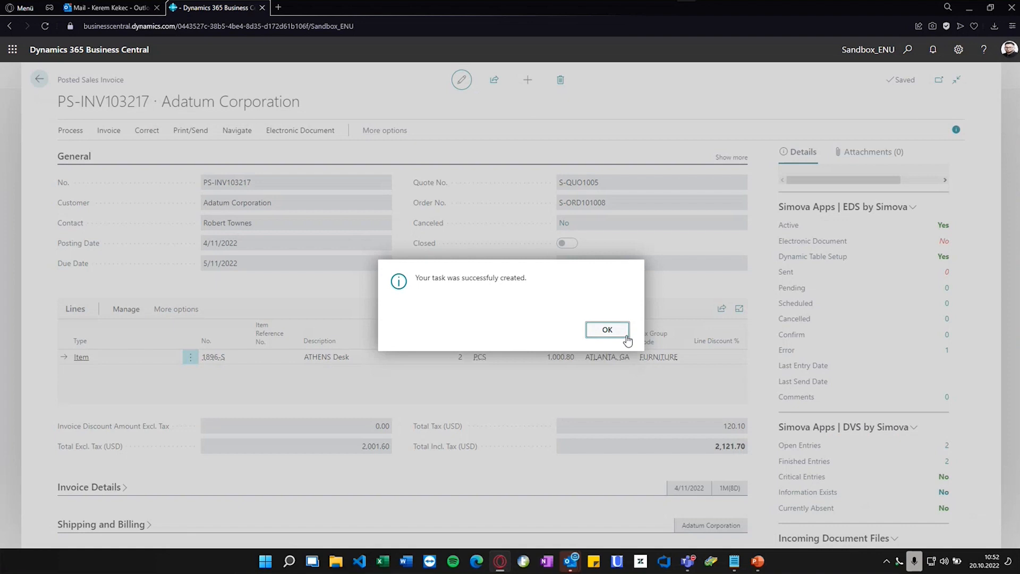
click(607, 330)
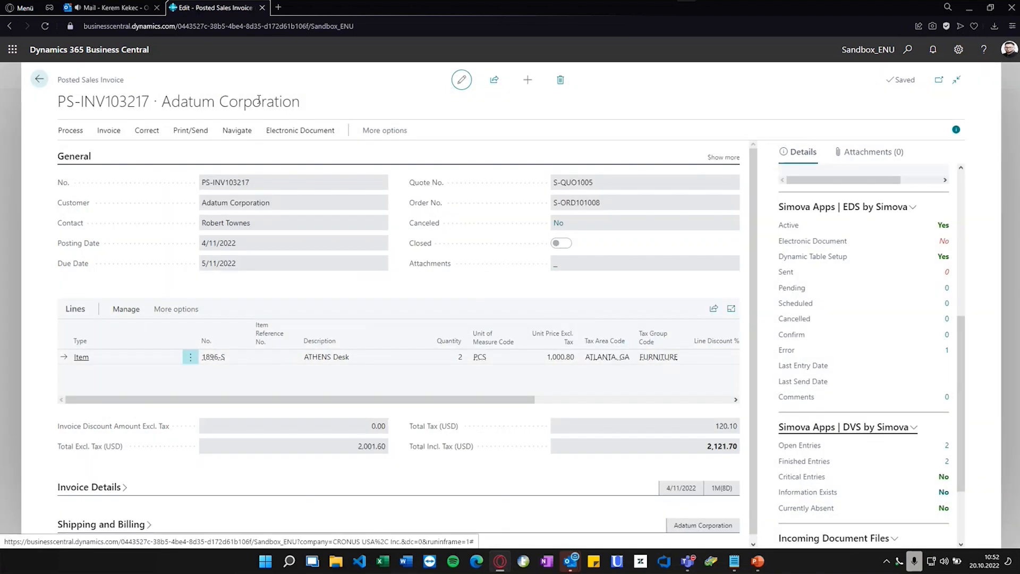
Step: Switch to Outlook and open the "DVS - Task created" e-mail to check the assigned tasks
click(114, 9)
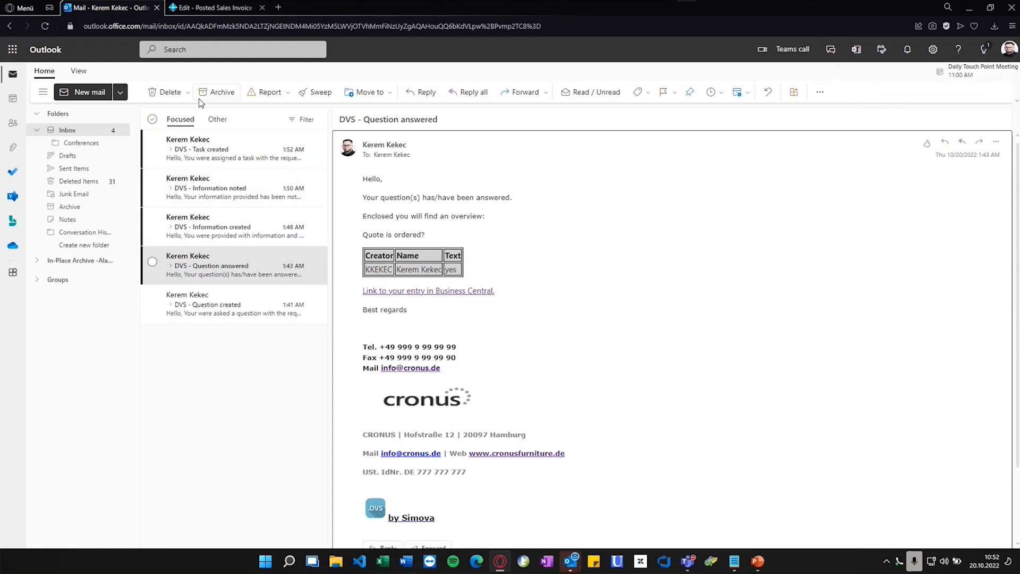
click(272, 159)
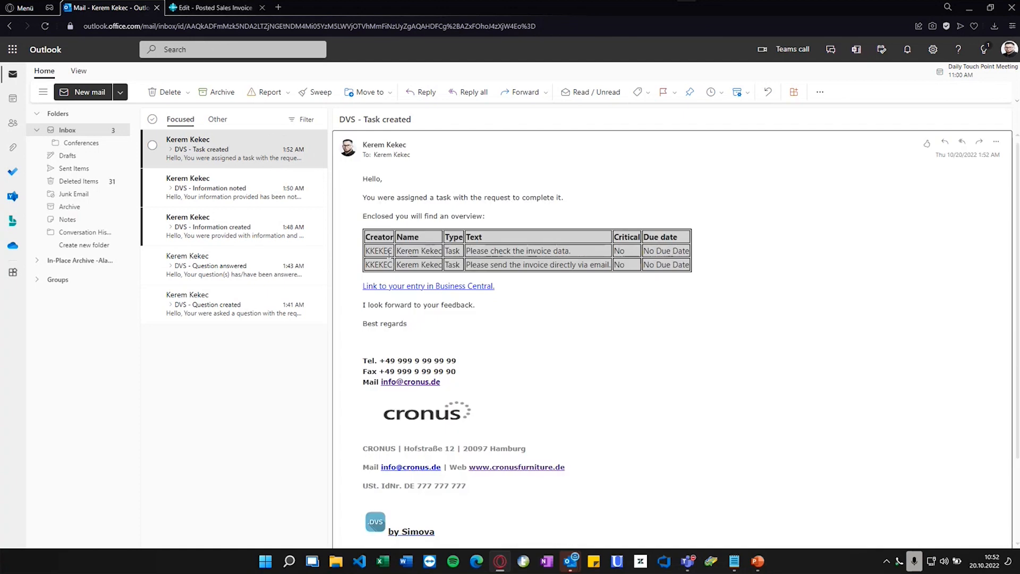
Step: Switch back to Business Central, open the posted sales invoice's open DVS entries and make the list editable
click(215, 7)
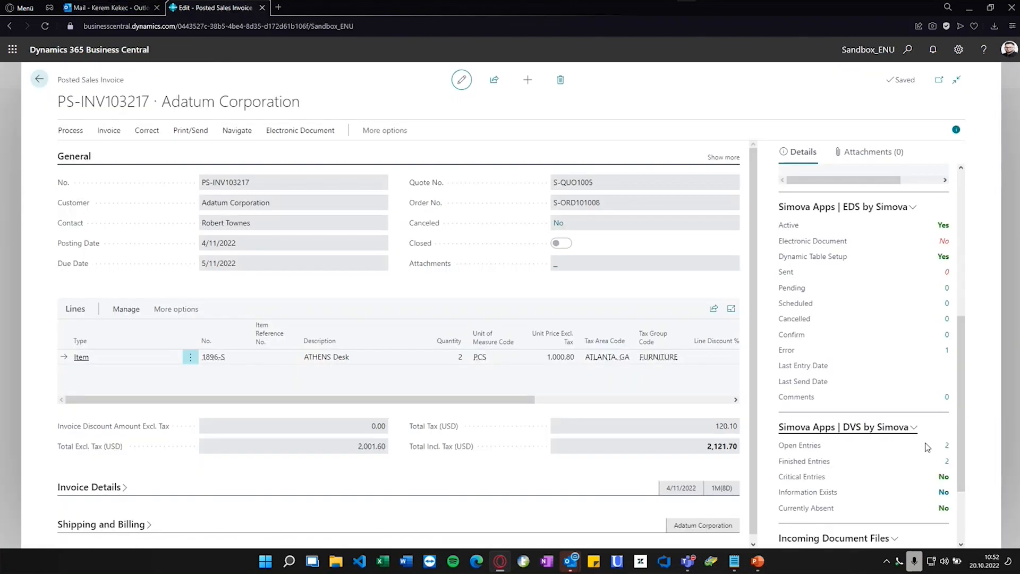
click(947, 447)
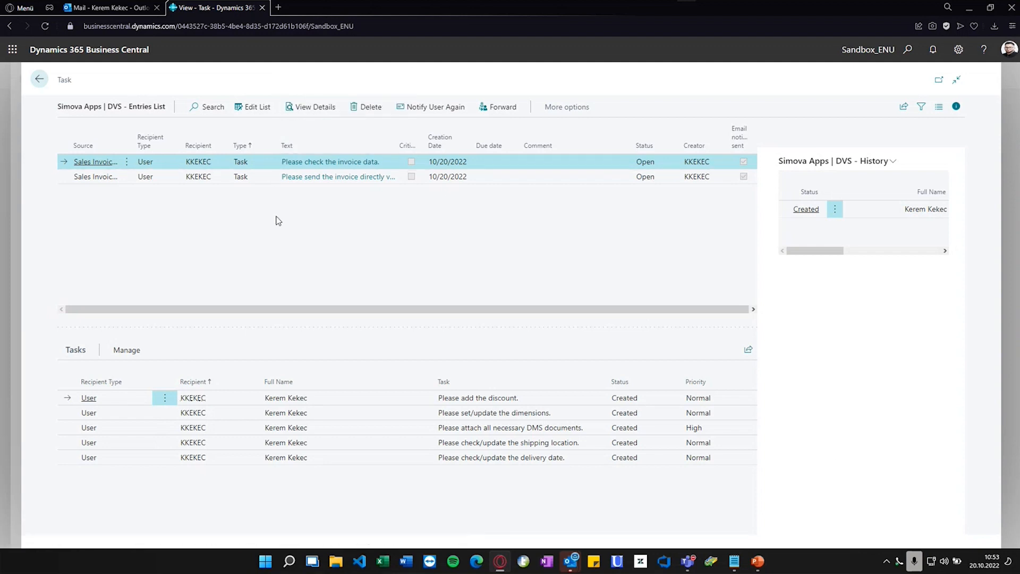
click(254, 112)
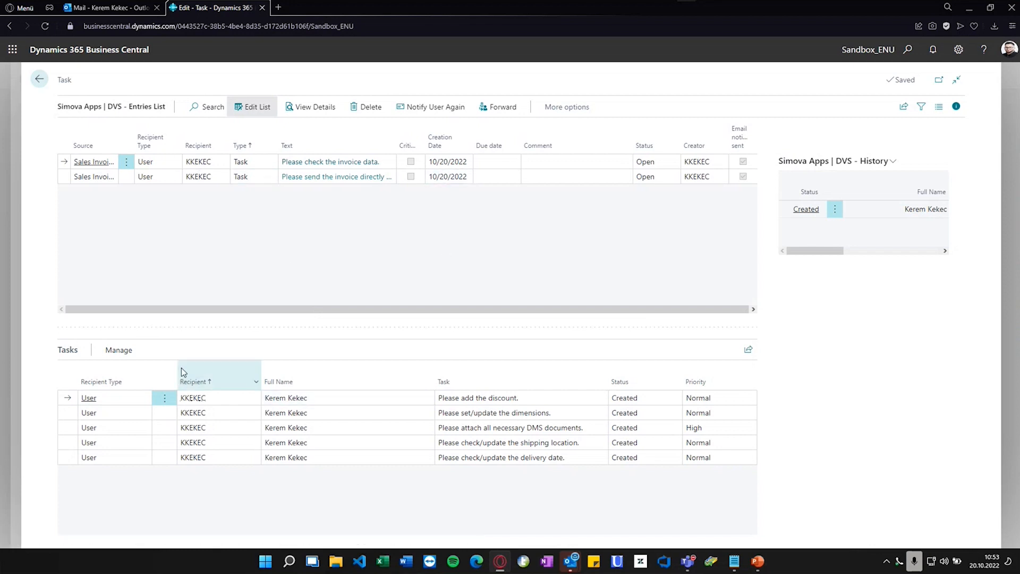
Step: Select all subtasks of the "Please check the invoice data." task and set their status to In Process
click(119, 350)
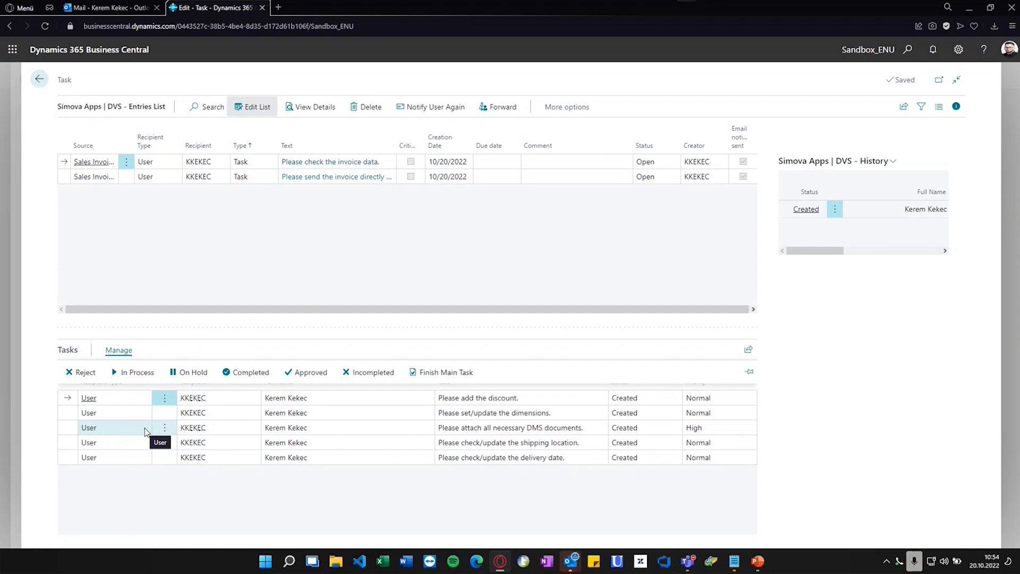
click(302, 440)
key(ctrl+a)
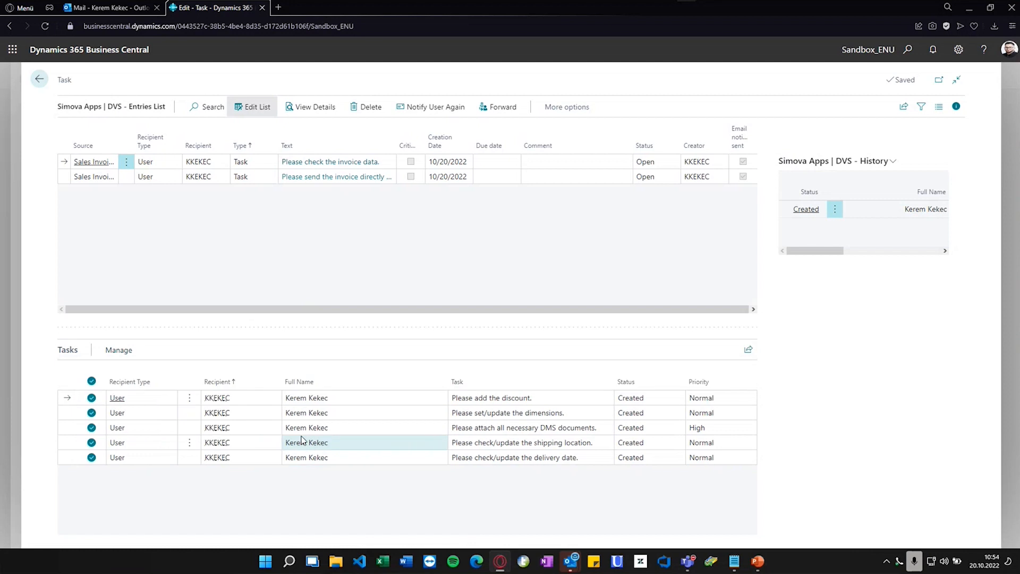
click(129, 353)
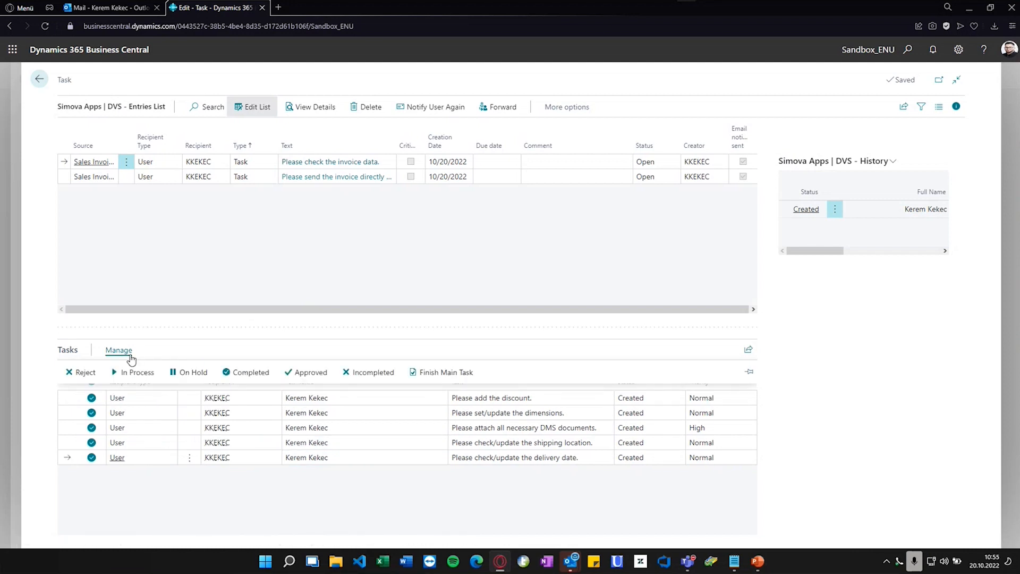
click(137, 373)
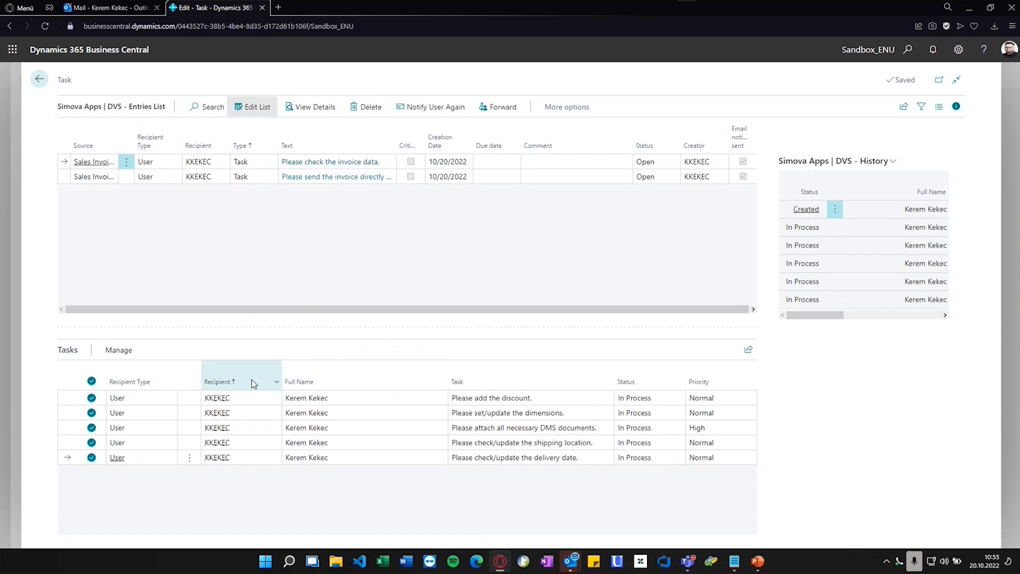
Step: Set all selected subtasks to Completed and try to finish the main task
click(126, 357)
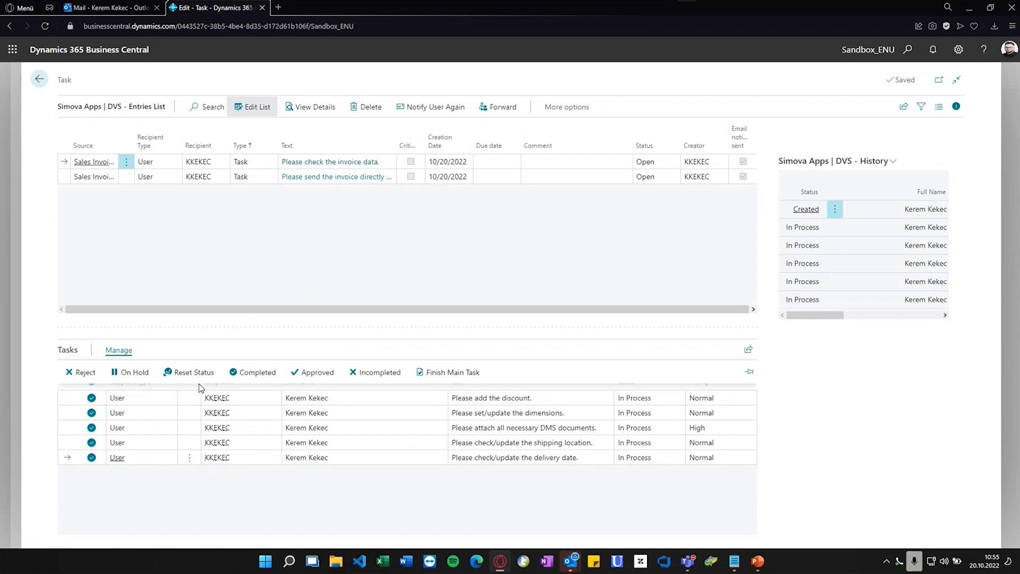
click(258, 377)
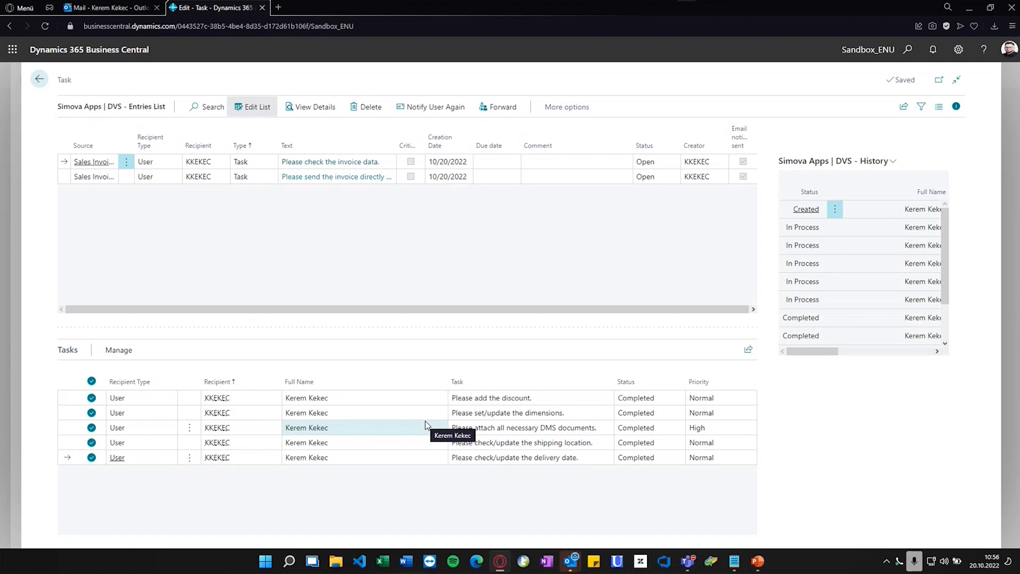
click(109, 350)
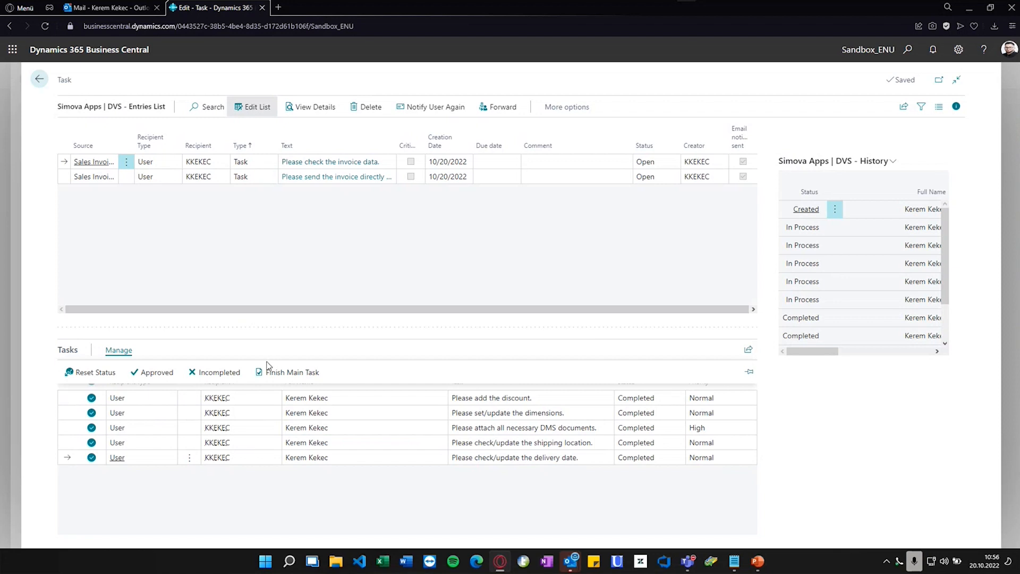
click(299, 374)
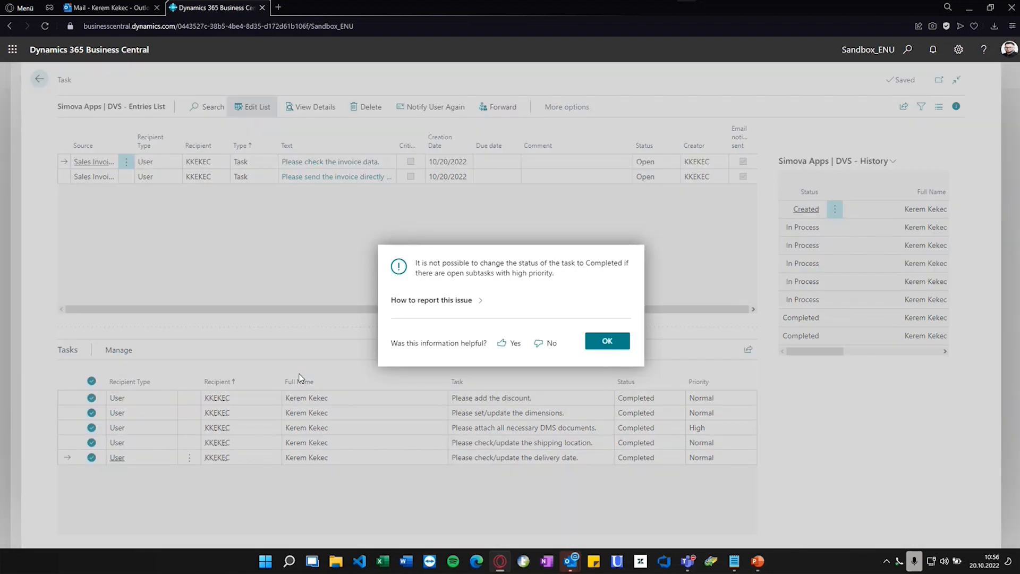
click(610, 340)
Step: Set all subtasks of the invoice data check to Approved and finish its main task
click(118, 349)
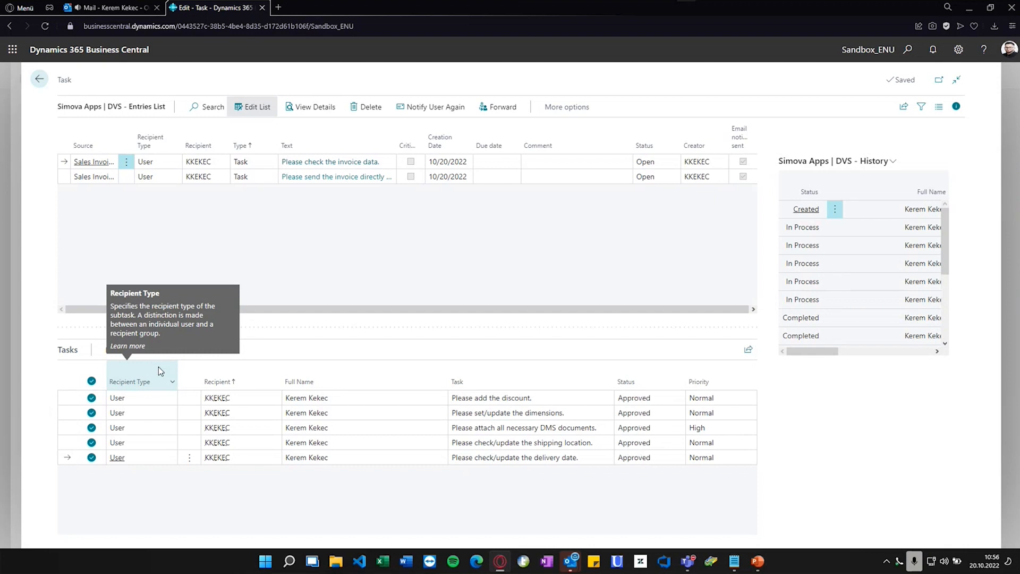
click(118, 352)
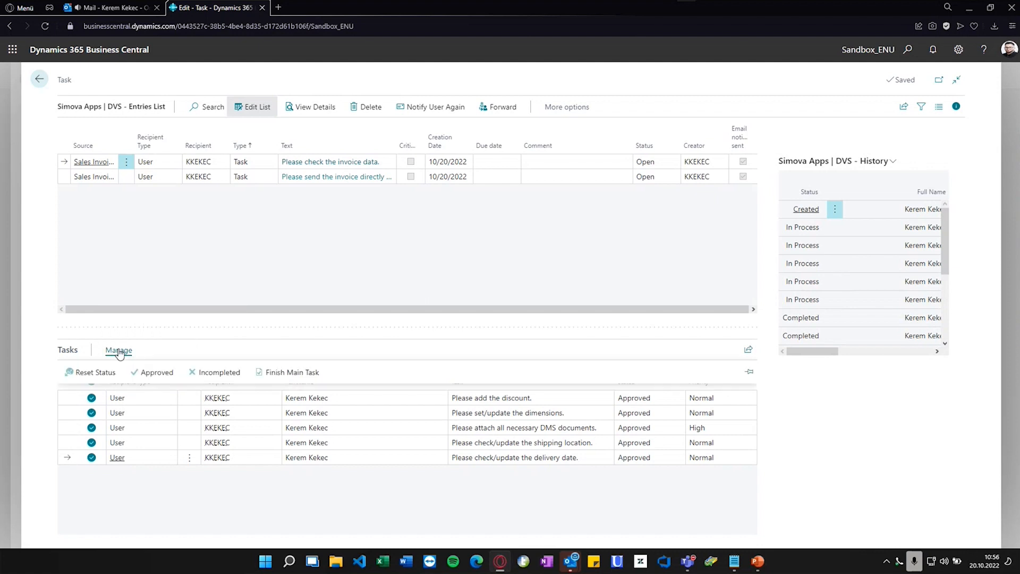
click(271, 372)
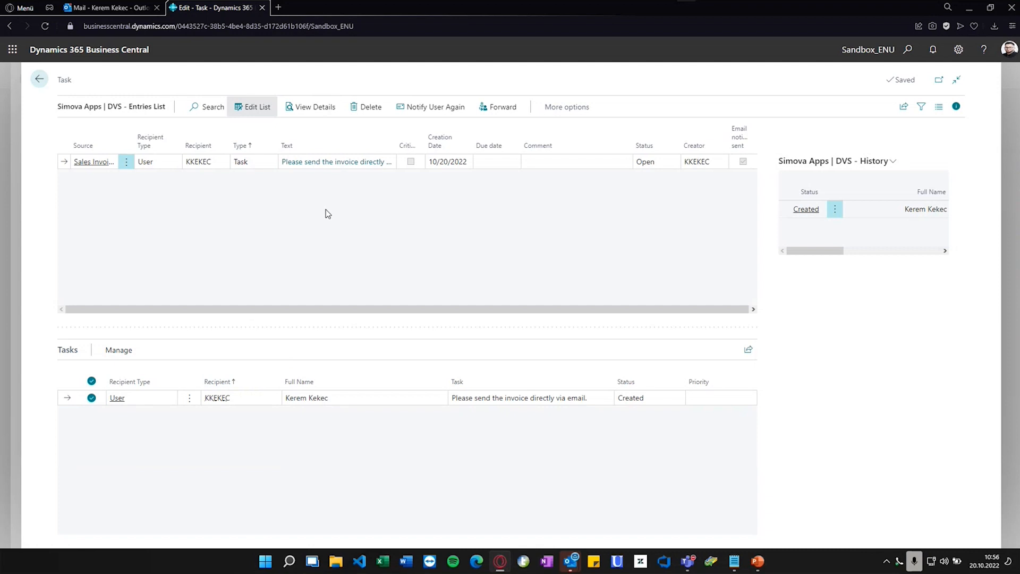
Step: Set the "Please send the invoice directly via email." subtask to Completed
click(213, 162)
click(259, 163)
click(401, 404)
click(119, 350)
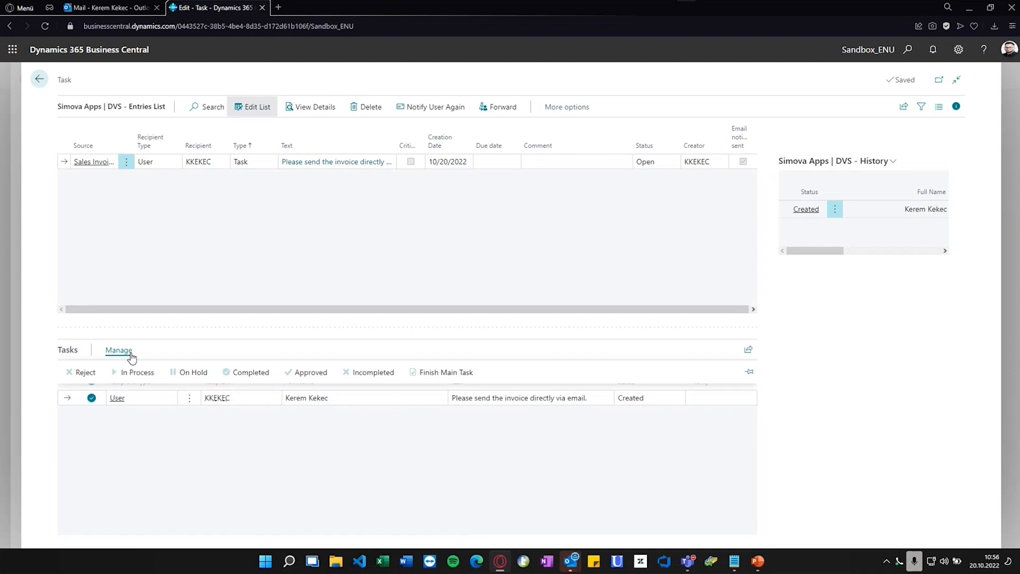
click(249, 373)
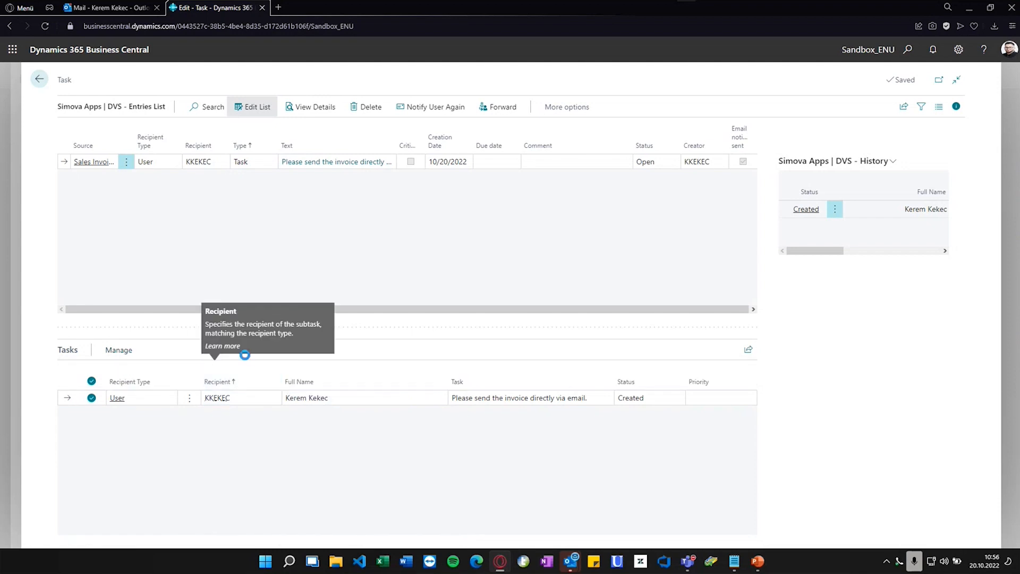
Step: Approve the subtask for sending the invoice via email and finish its main task
click(118, 349)
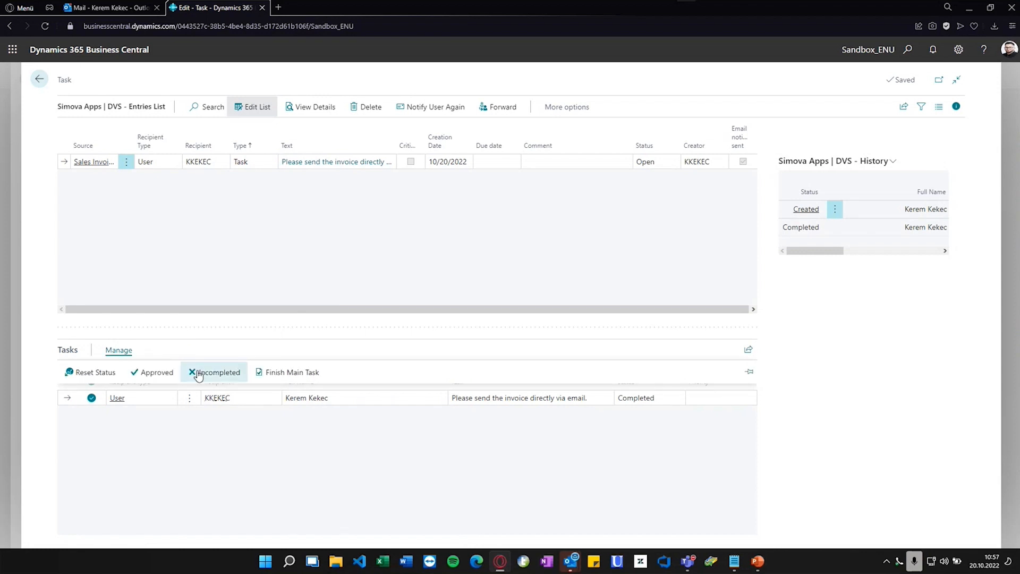
click(137, 351)
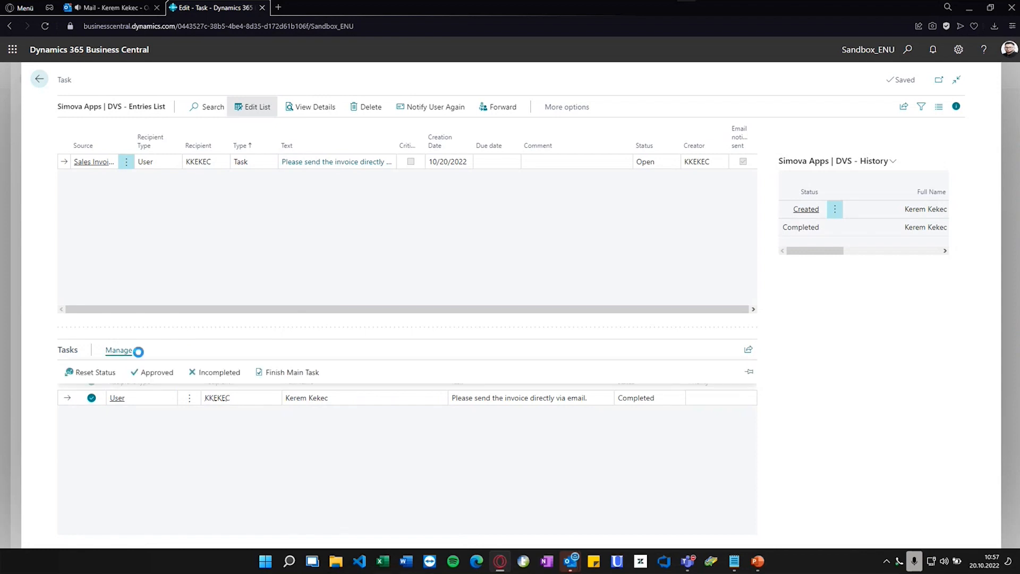
click(294, 372)
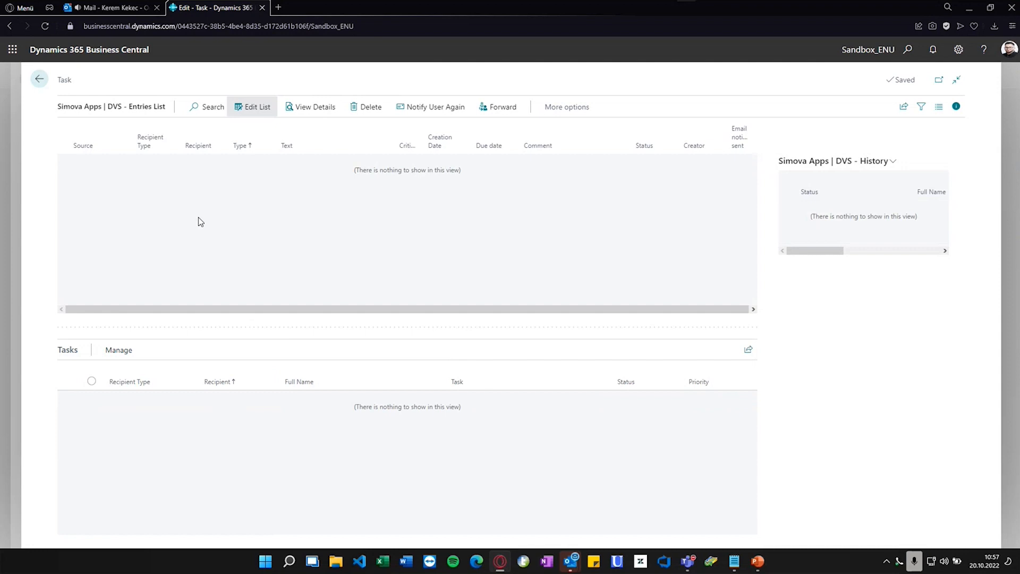
Step: Check the DVS task notification e-mails in Outlook, then return to the posted sales invoice in Business Central
click(118, 8)
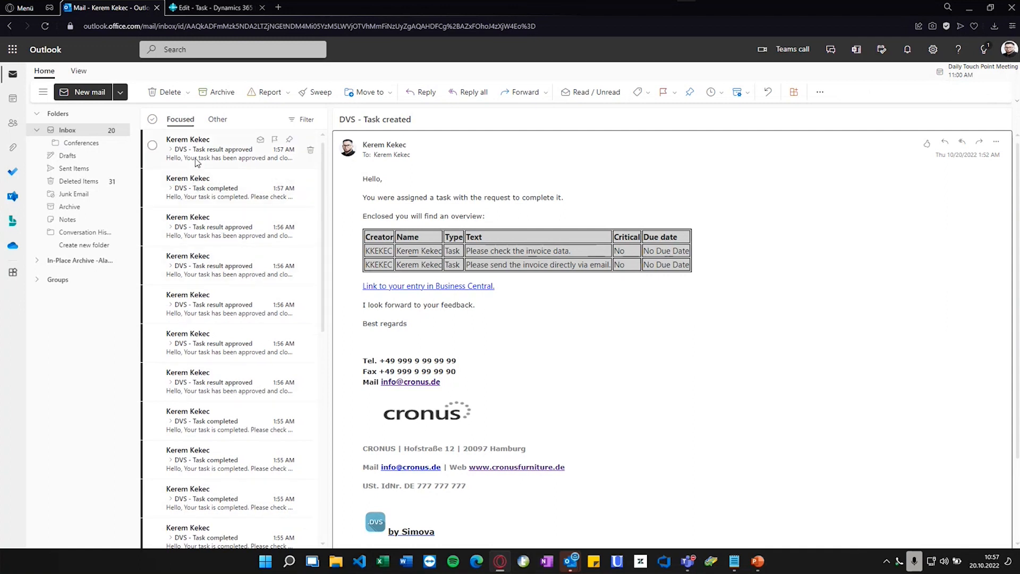
click(204, 10)
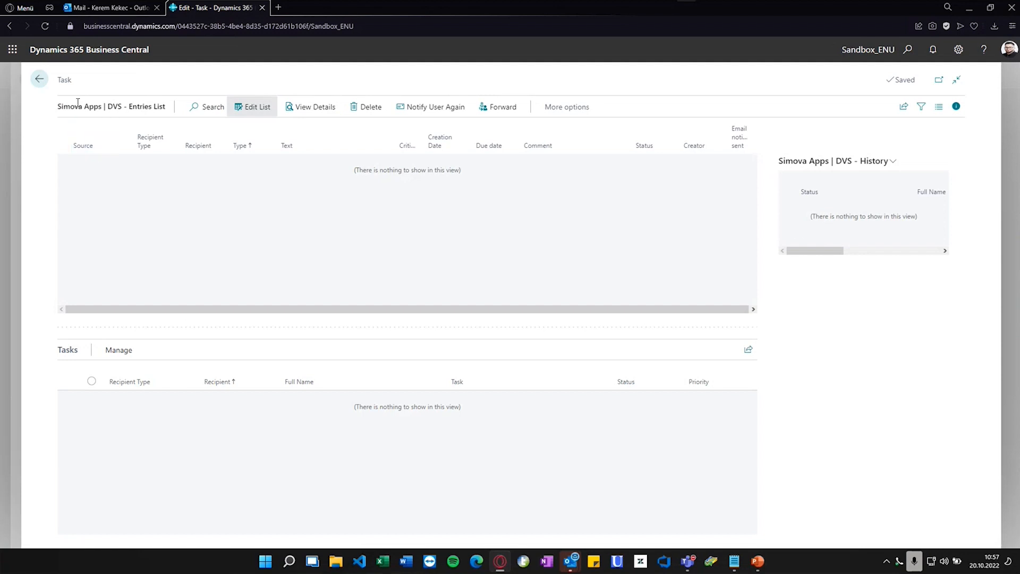
click(39, 79)
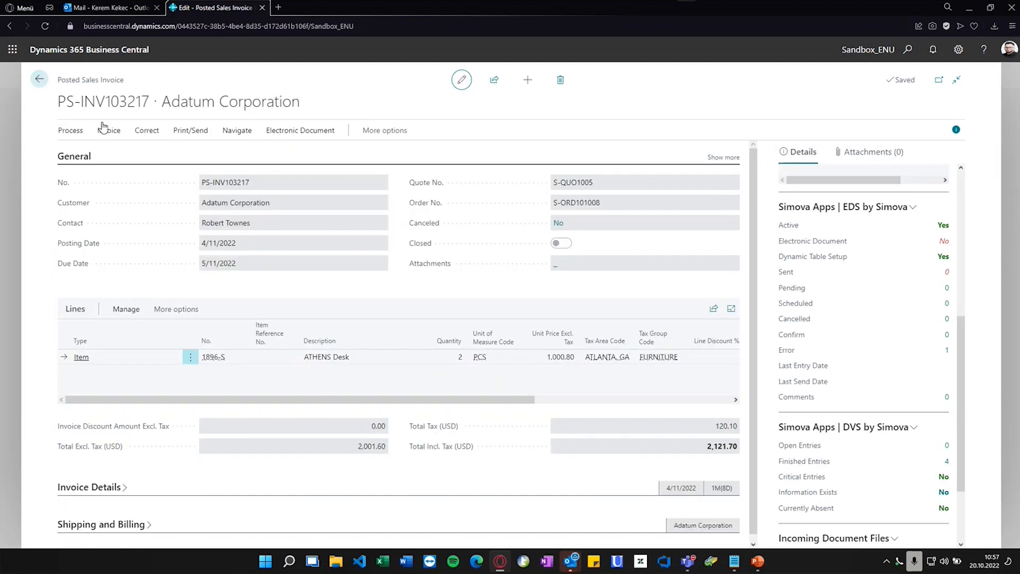